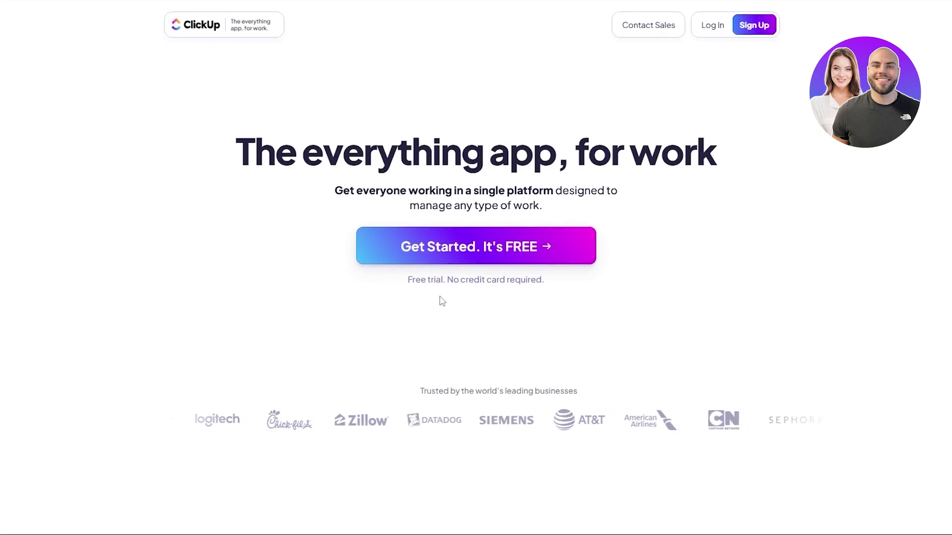
- Enter the ClickUp workspace through Get Started and open the Youtube space's Team Resources doc
scroll(441, 301, "down", 15)
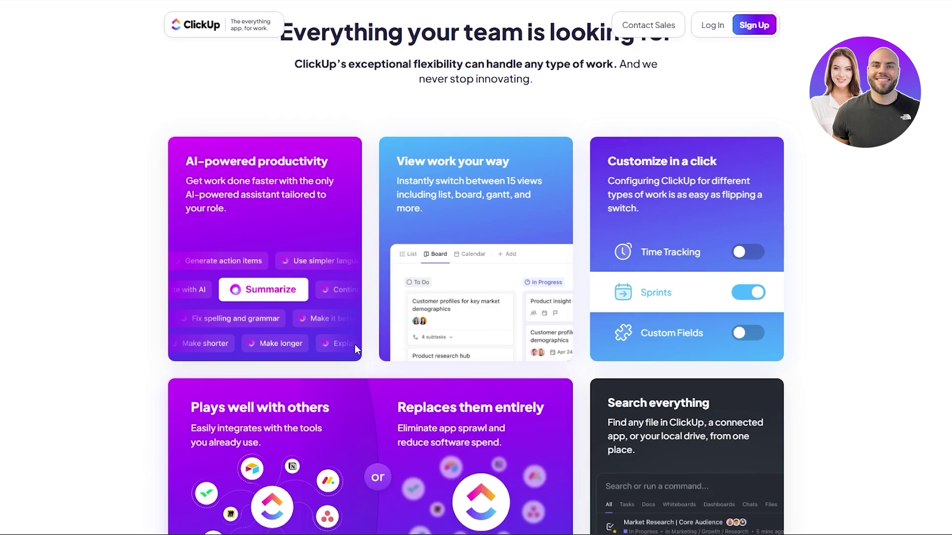
scroll(355, 350, "up", 15)
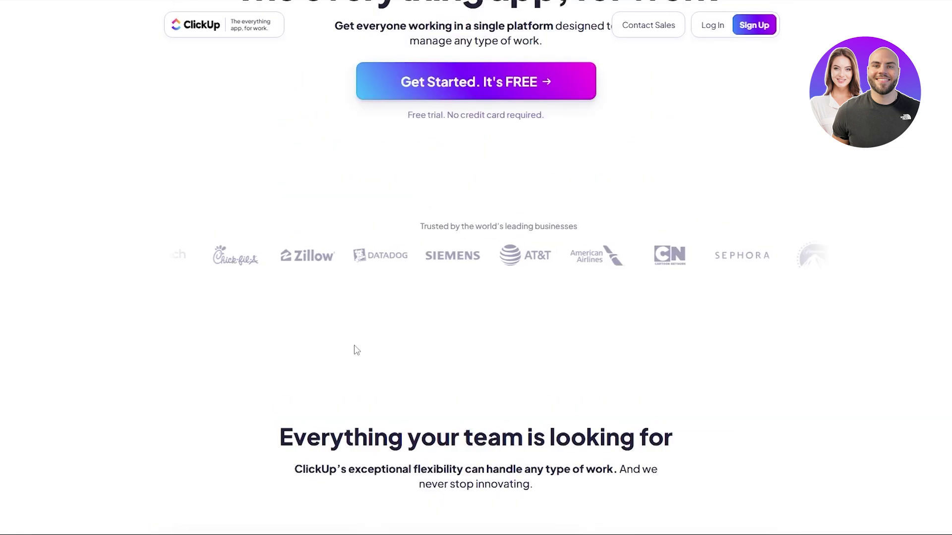
scroll(354, 350, "up", 3)
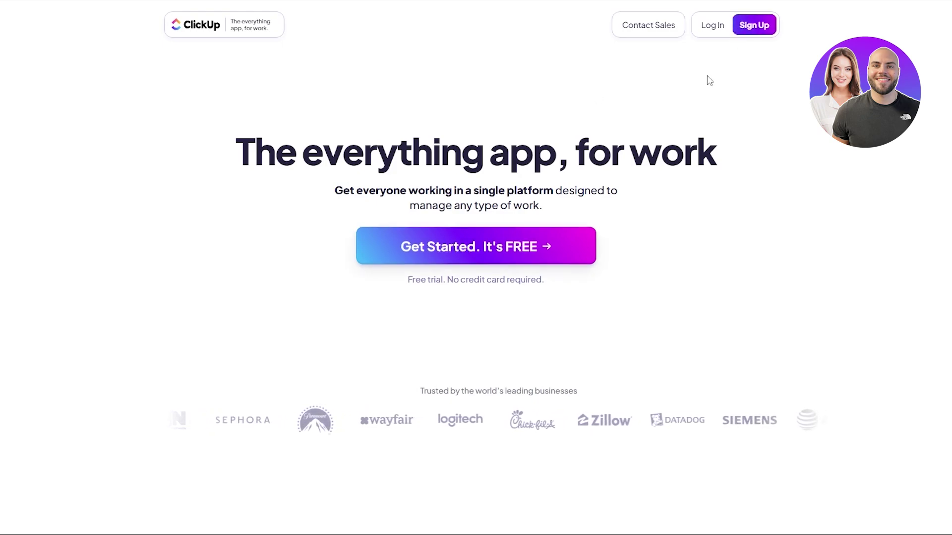
left_click(500, 267)
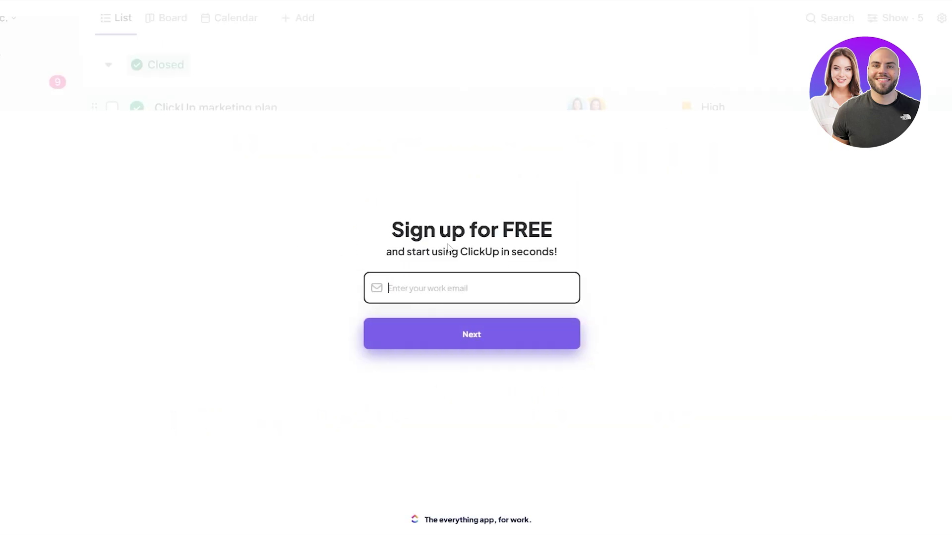
key("alt+Left")
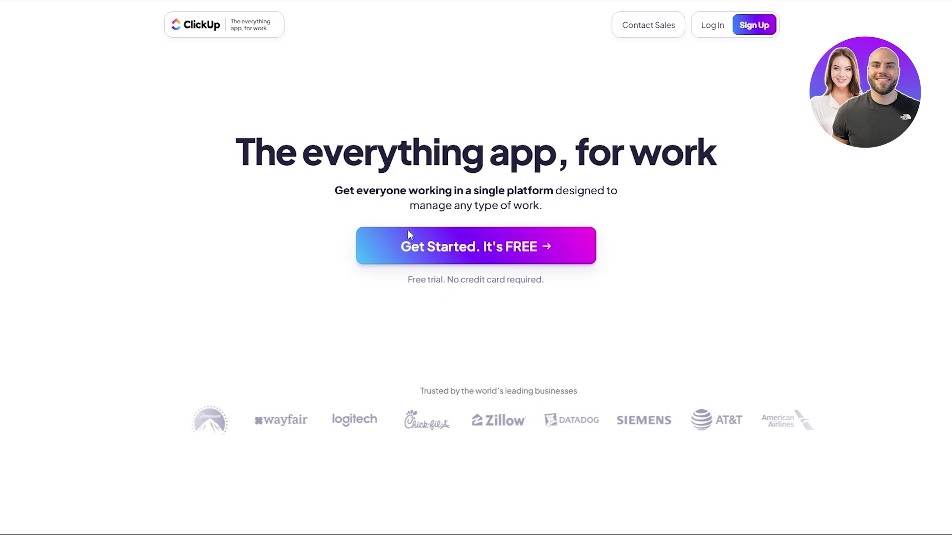
left_click(400, 243)
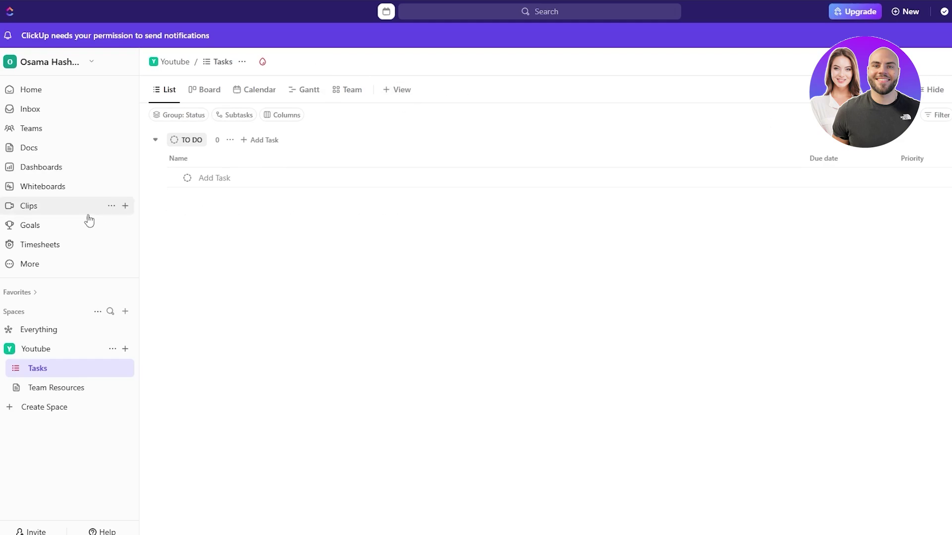
left_click(55, 394)
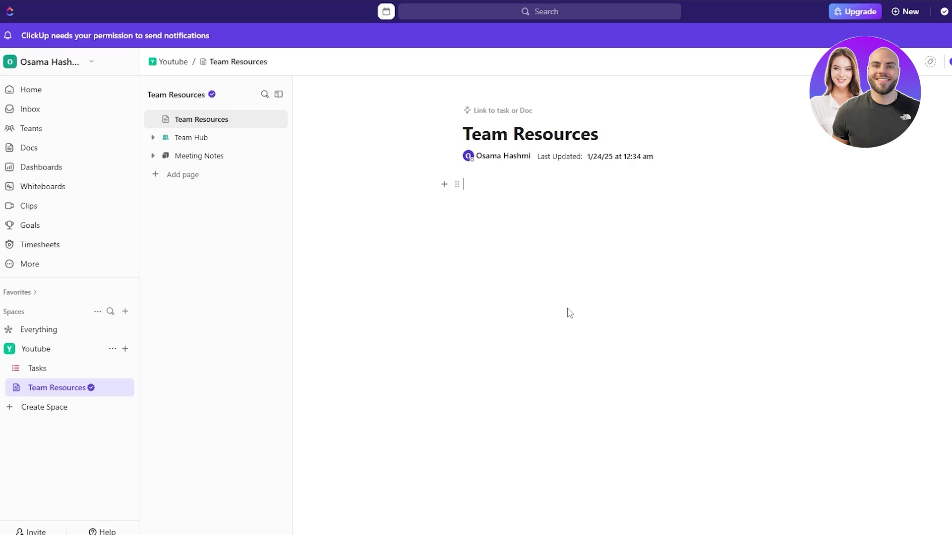
- Preview the doc's slash-command block list, dismiss it, and go to the Youtube space Overview
type("/")
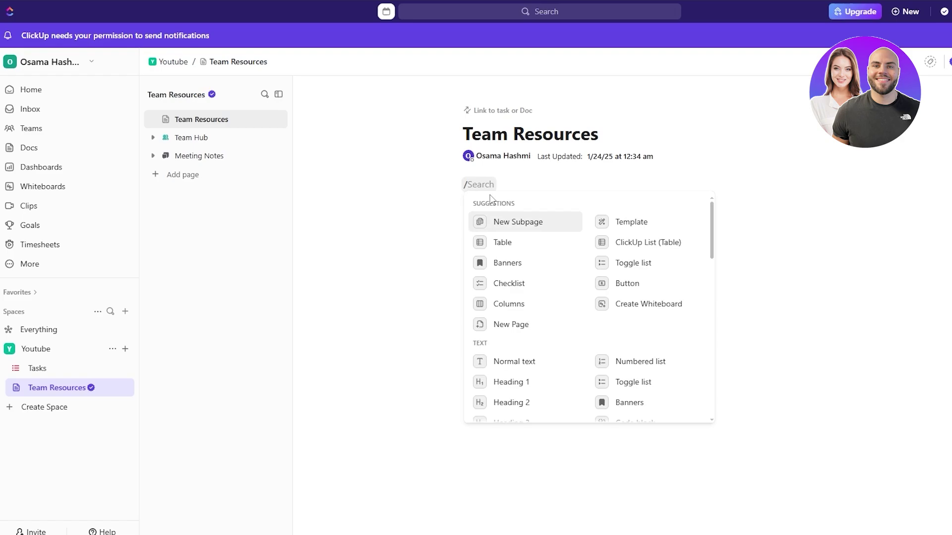
scroll(614, 251, "down", 15)
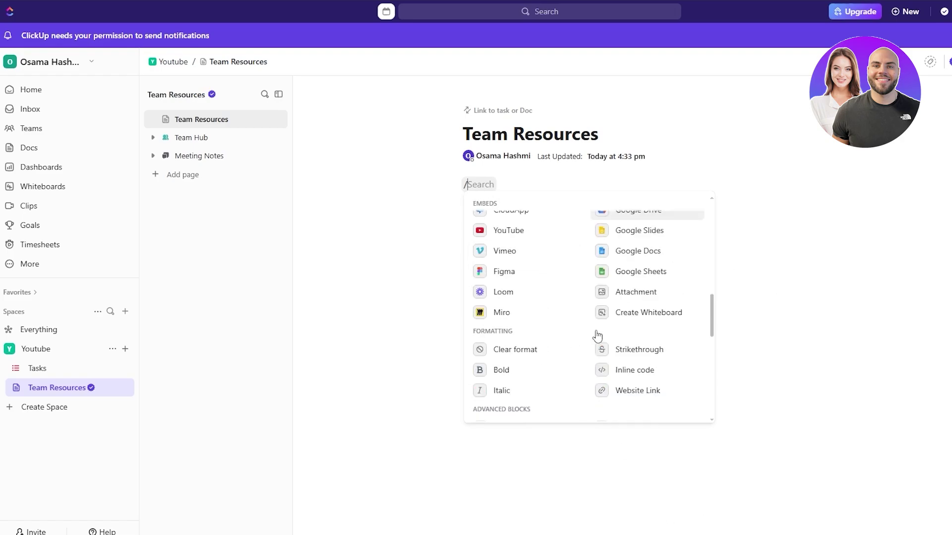
scroll(615, 337, "down", 2)
scroll(525, 379, "up", 15)
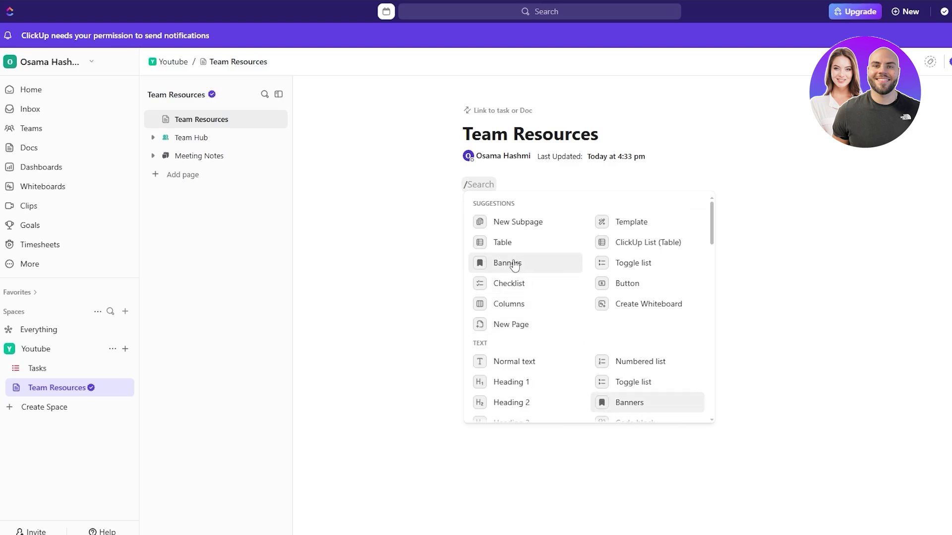
scroll(653, 272, "down", 3)
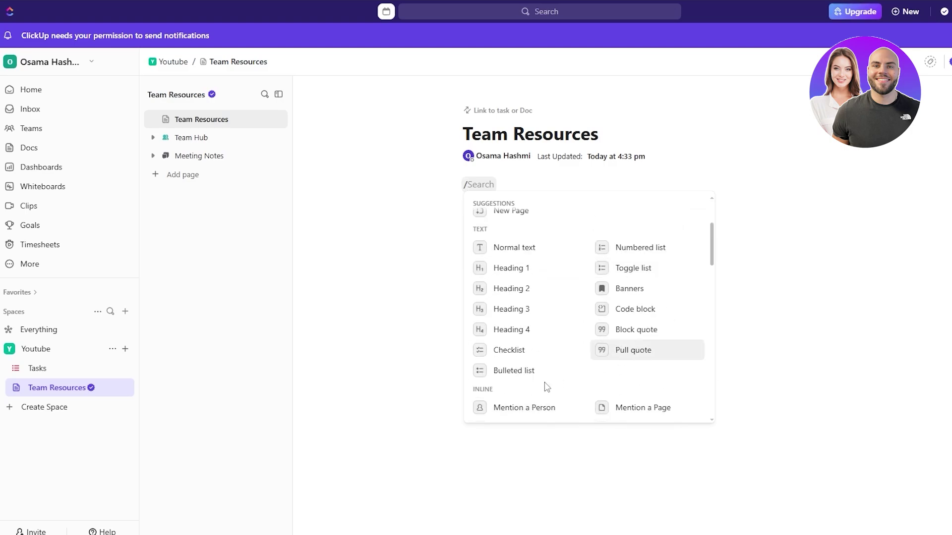
left_click(258, 367)
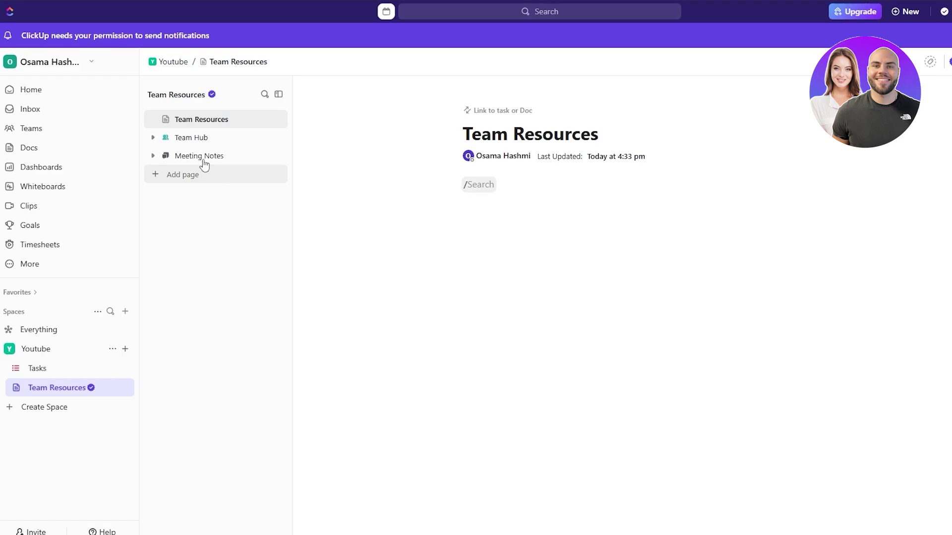
left_click(36, 349)
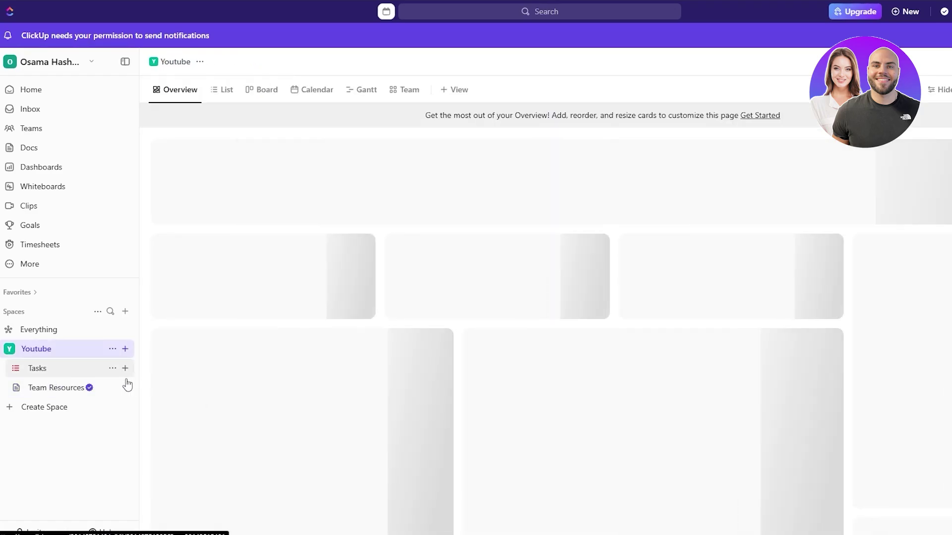
- Go to the Youtube space's Tasks list and browse templates from the slash menu
left_click(99, 370)
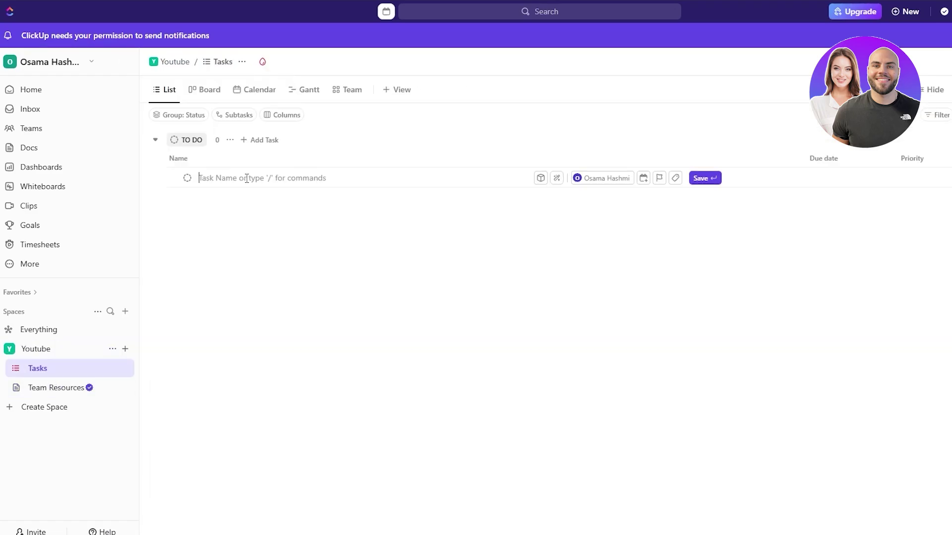
type("/")
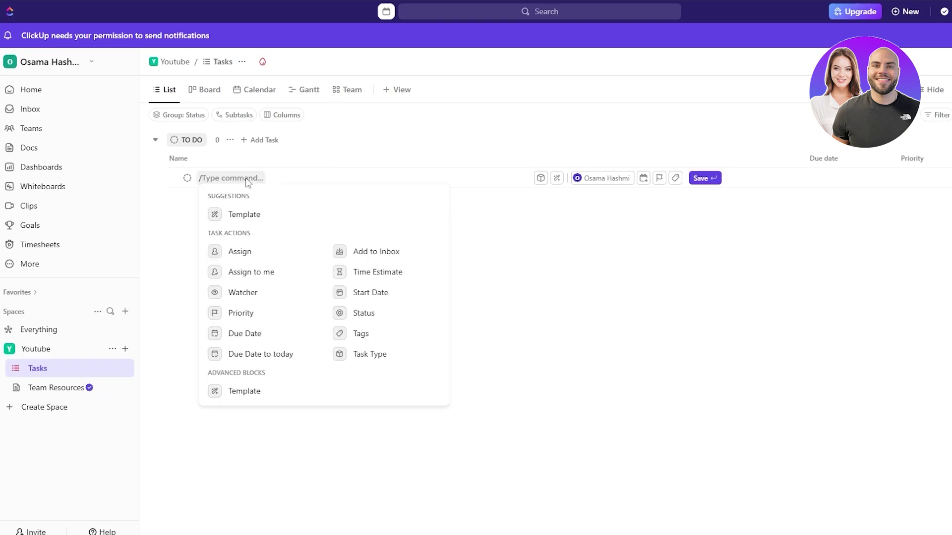
left_click(228, 215)
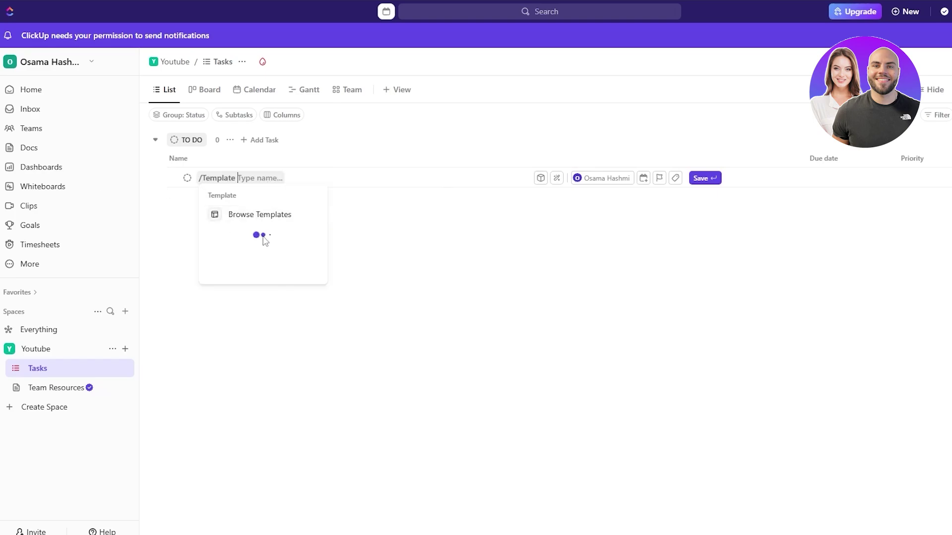
left_click(253, 216)
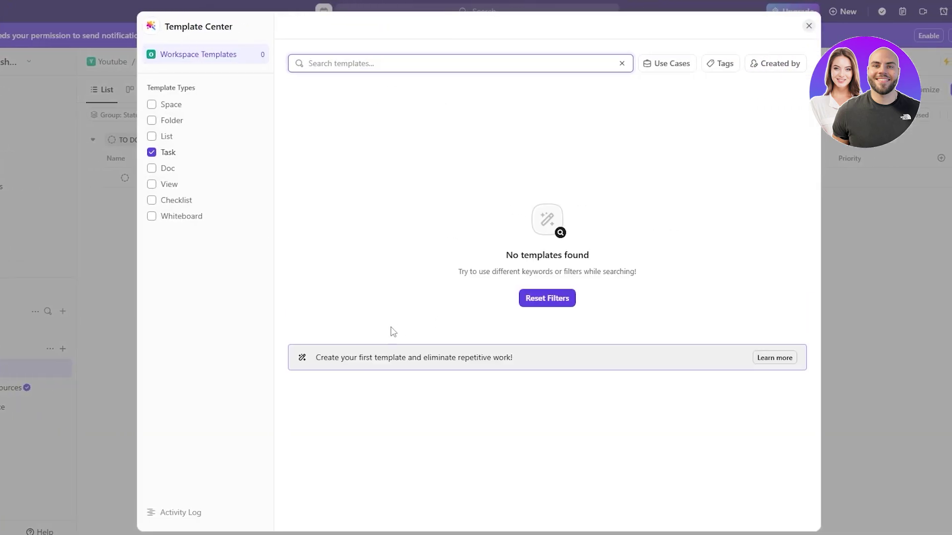
- Include every template type (Space, Folder, List, Task, Doc, View, Checklist, Whiteboard), then close Template Center
left_click(152, 137)
left_click(152, 152)
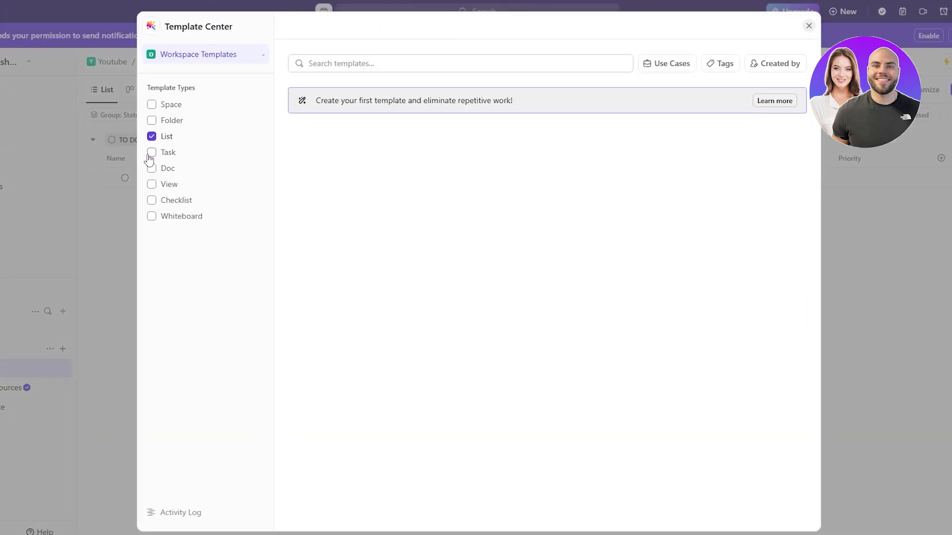
left_click(151, 121)
left_click(151, 105)
left_click(152, 153)
left_click(152, 168)
left_click(151, 215)
left_click(151, 200)
left_click(152, 185)
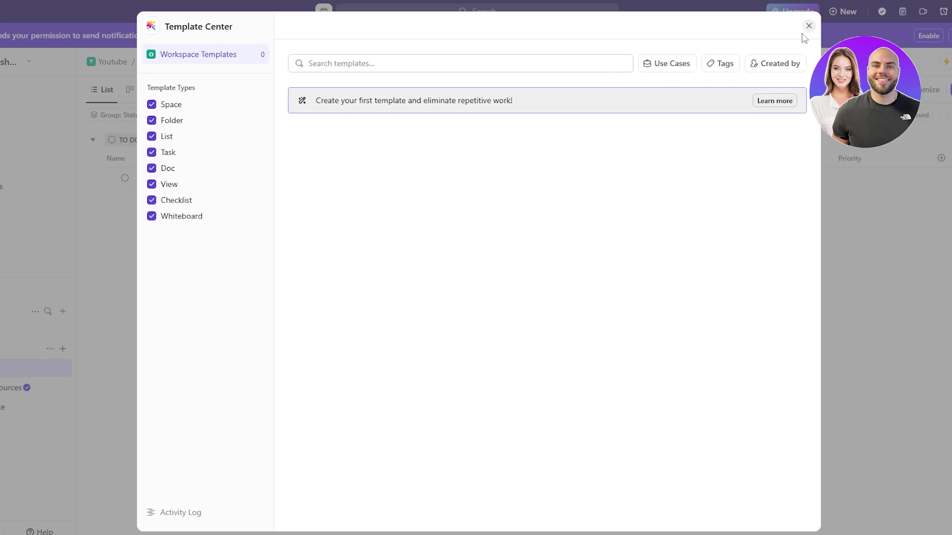
key("Escape")
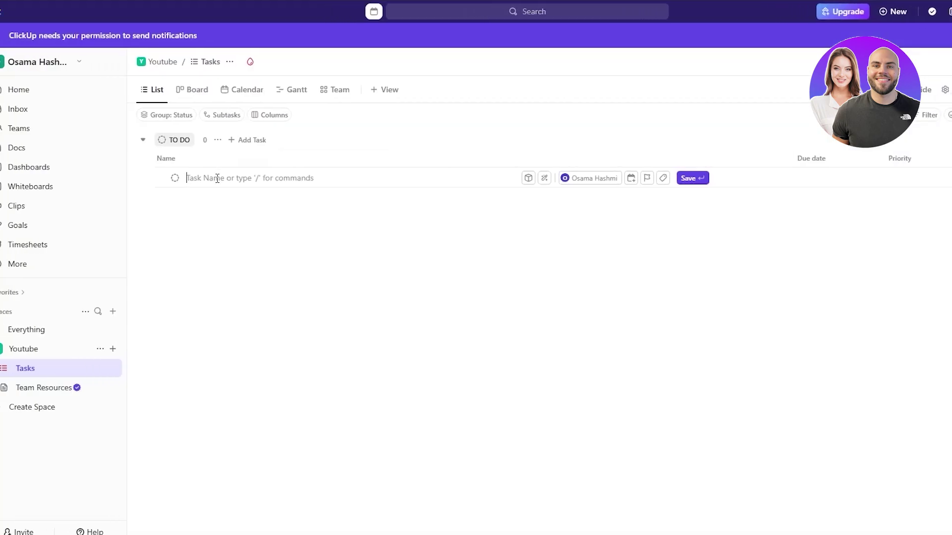
- Add the tasks 'go to the gym', 'go for a run' and 'get a checkup' to To Do
type("go to the gym")
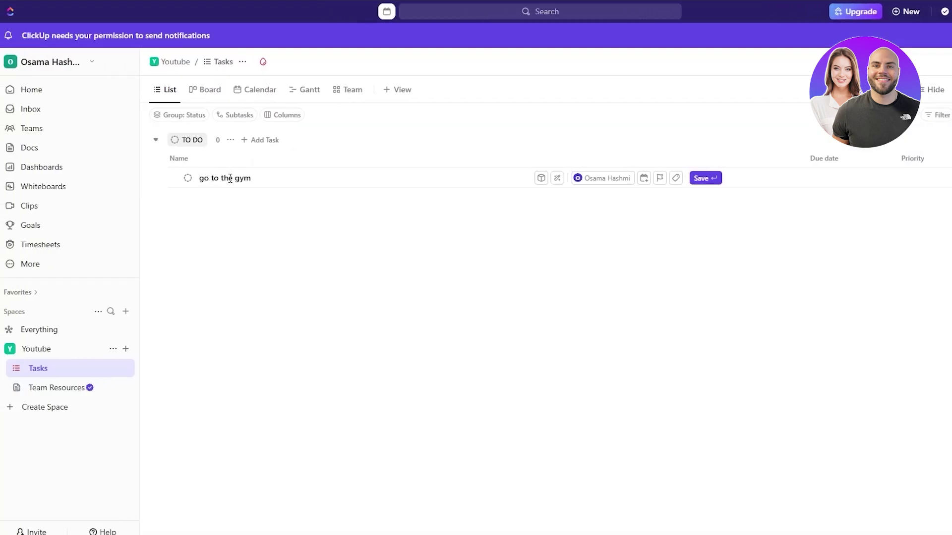
key("Return")
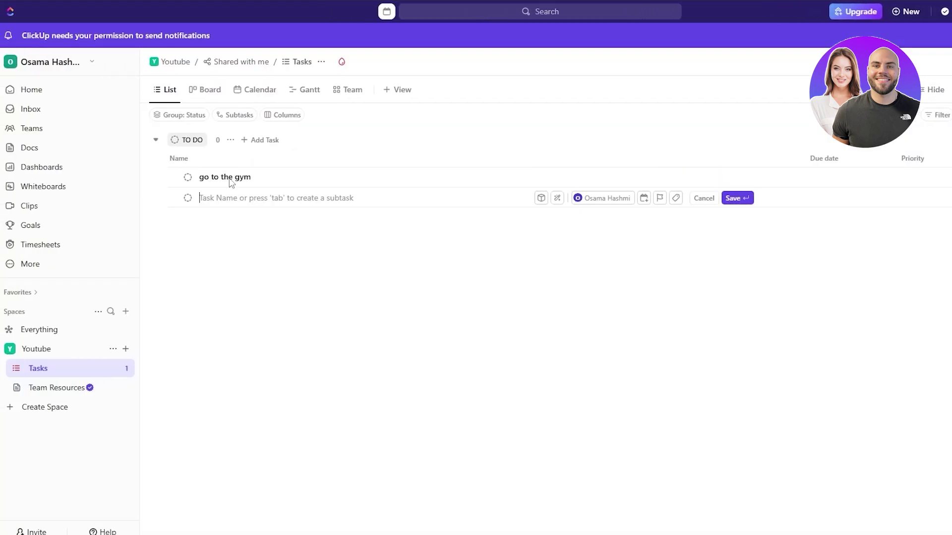
type("g")
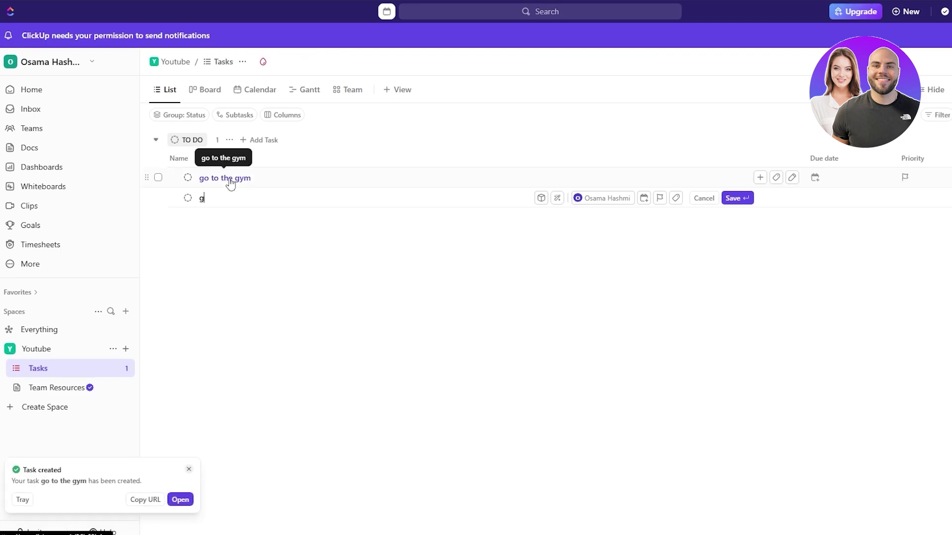
type("o for a run")
key("Return")
type("get a checkup")
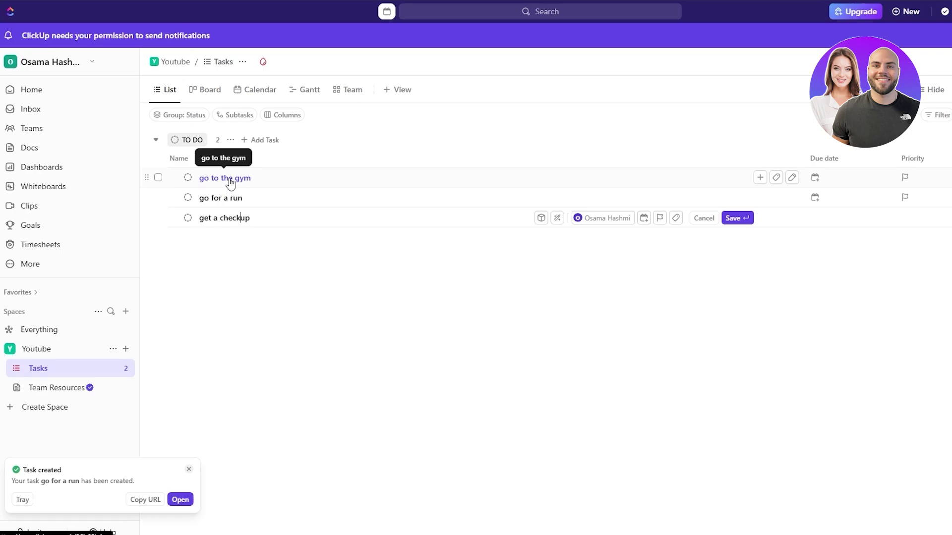
type("-")
key("Return")
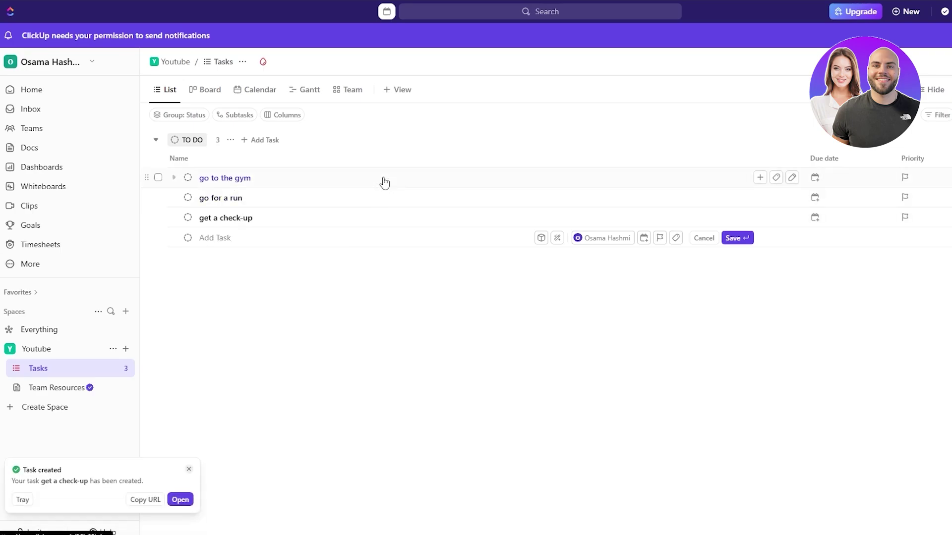
- View the 'go to the gym' task's details, then return to the list
left_click(764, 183)
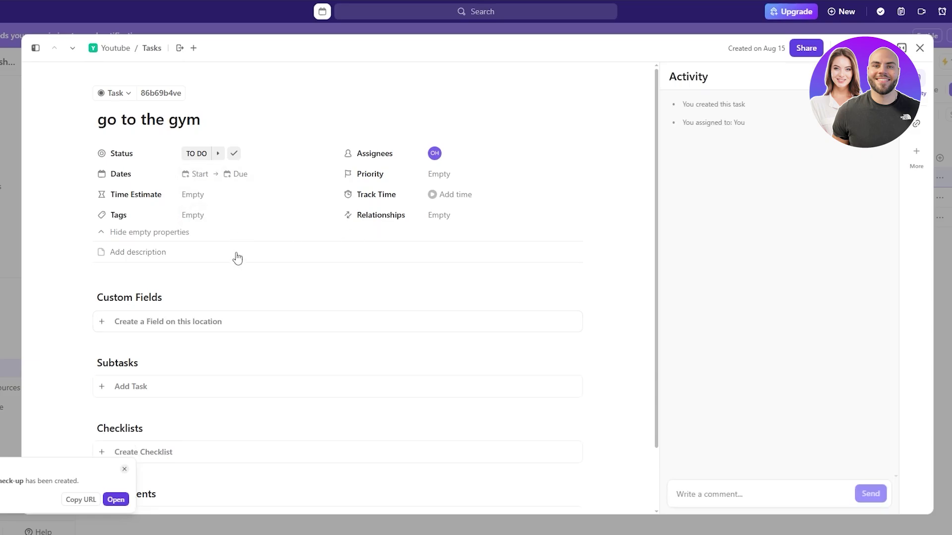
scroll(208, 308, "down", 3)
scroll(208, 347, "up", 3)
left_click(919, 47)
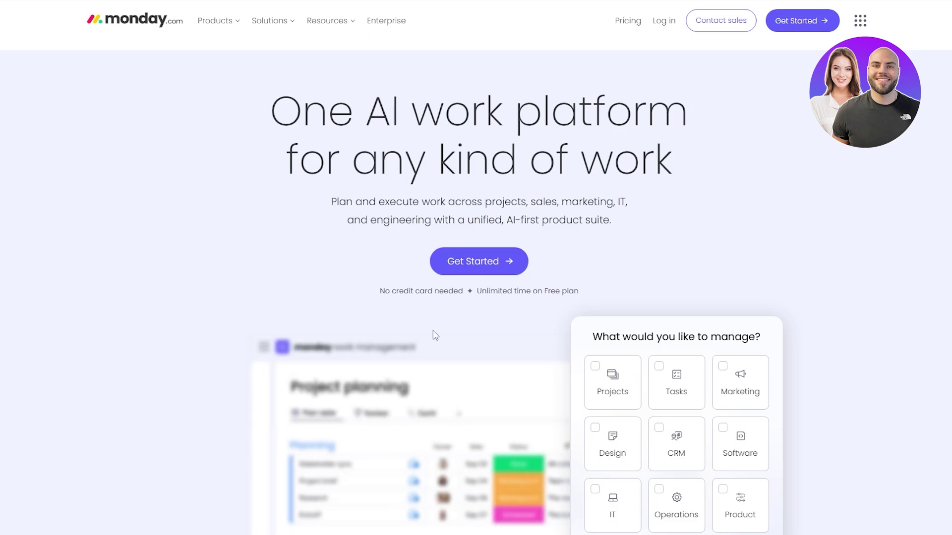
- Sign up for monday.com choosing Personal, Other, Task management focus and Events/conferences as the source
left_click(466, 270)
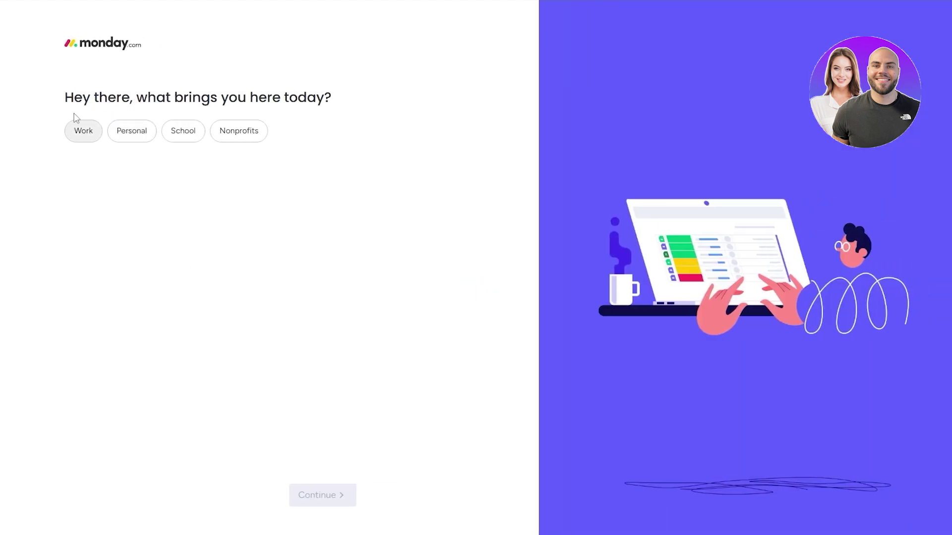
left_click(124, 140)
left_click(318, 495)
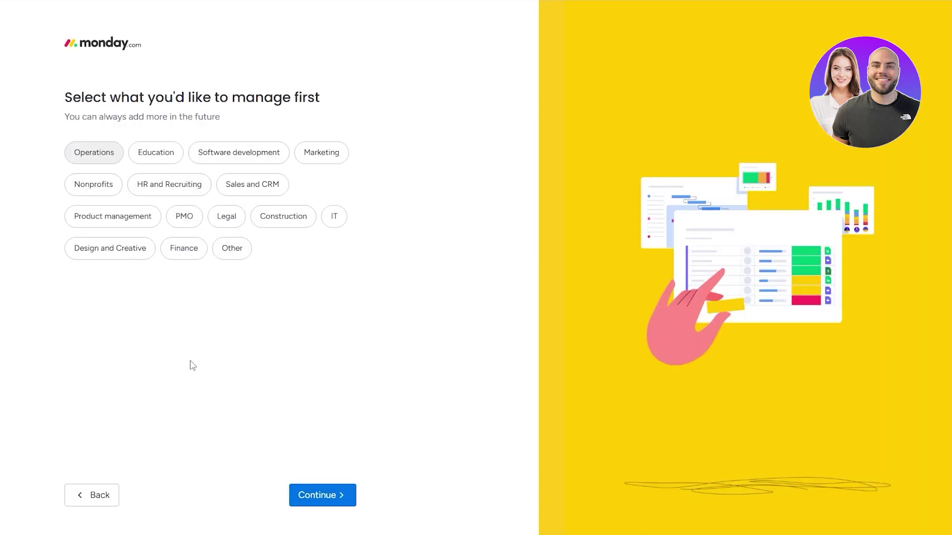
left_click(232, 247)
left_click(314, 491)
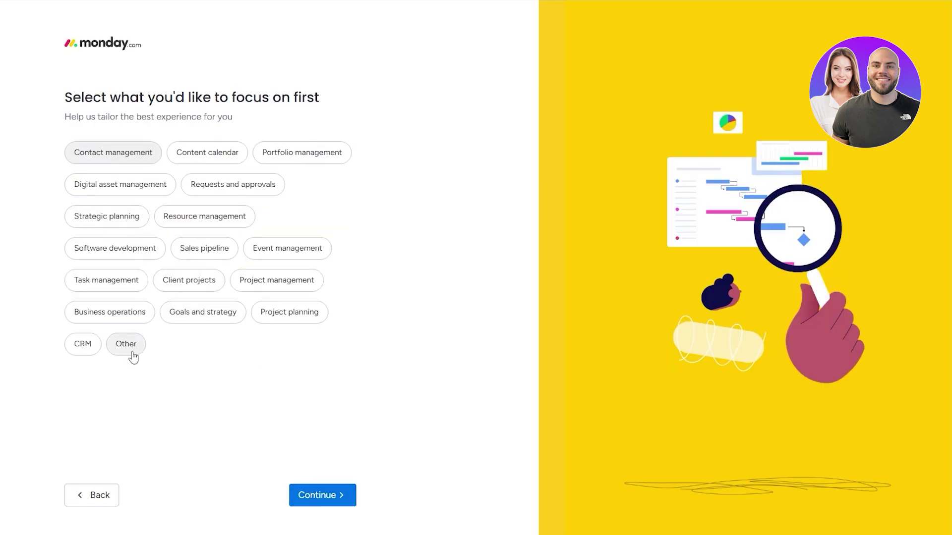
left_click(132, 353)
left_click(94, 281)
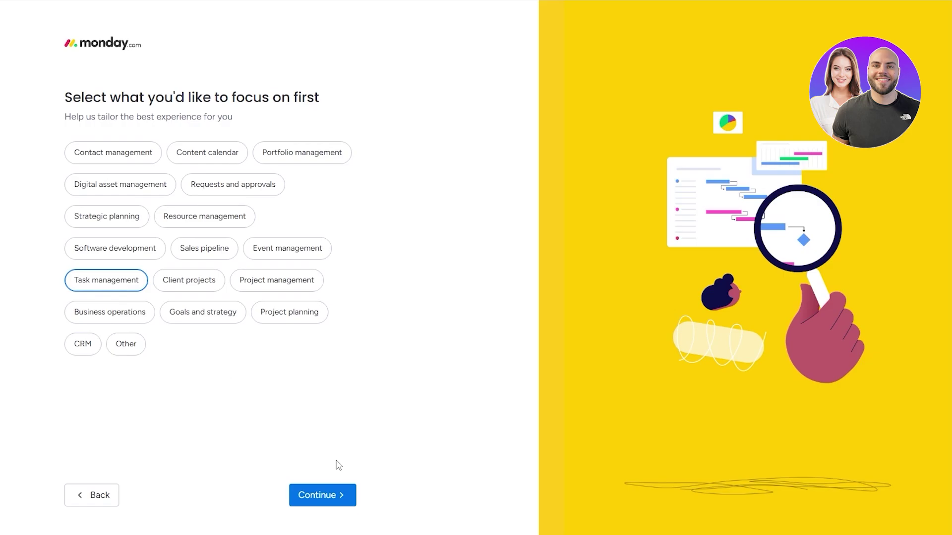
left_click(319, 495)
left_click(91, 330)
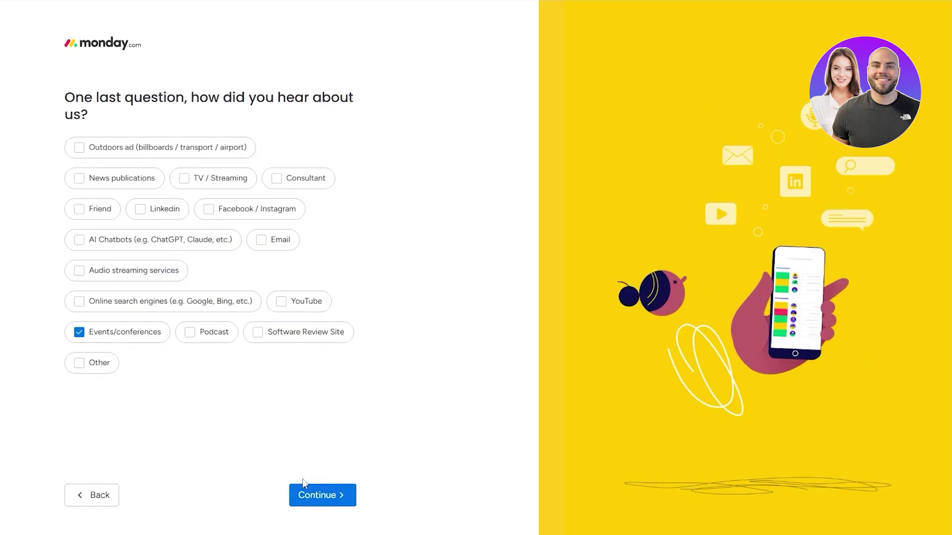
left_click(305, 488)
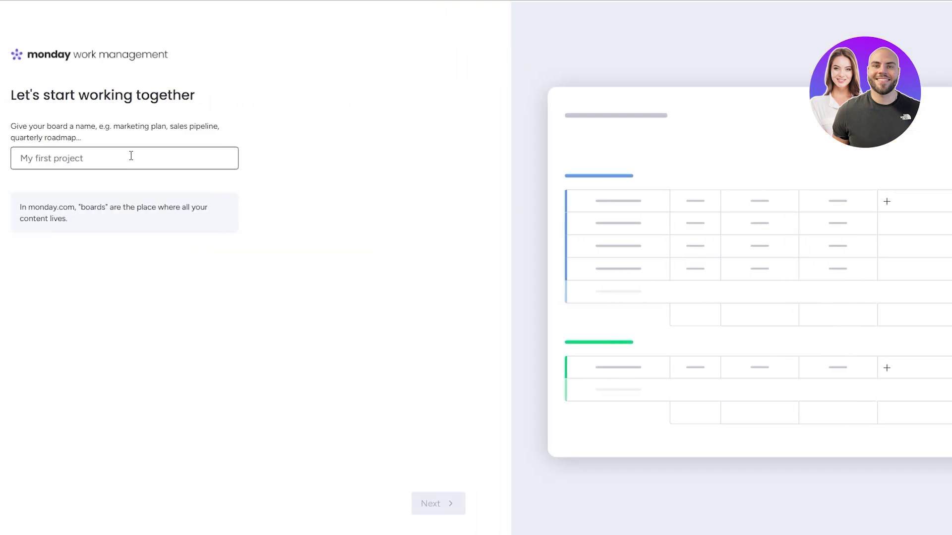
- Name the new monday.com board 'My List'
type("My")
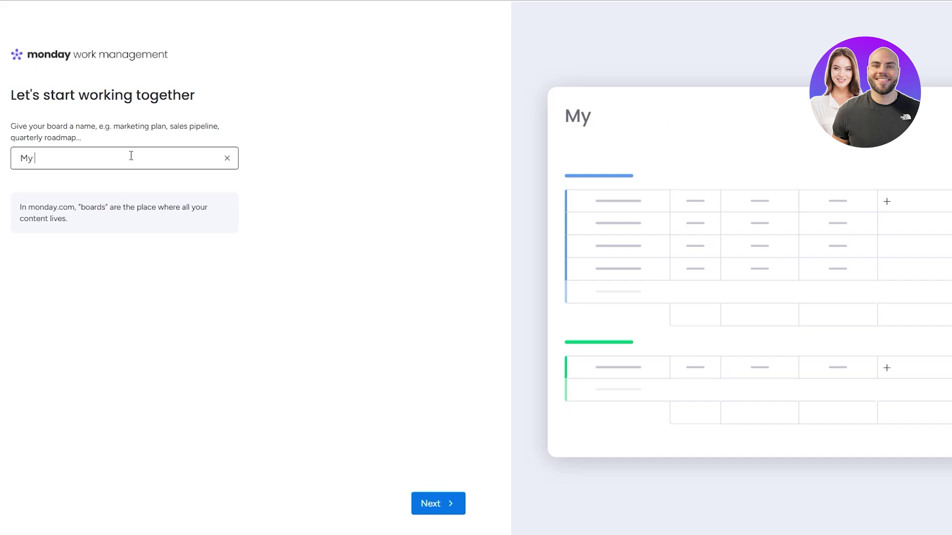
type(" LIst")
key("BackSpace")
key("BackSpace")
key("BackSpace")
type("is")
key("Return")
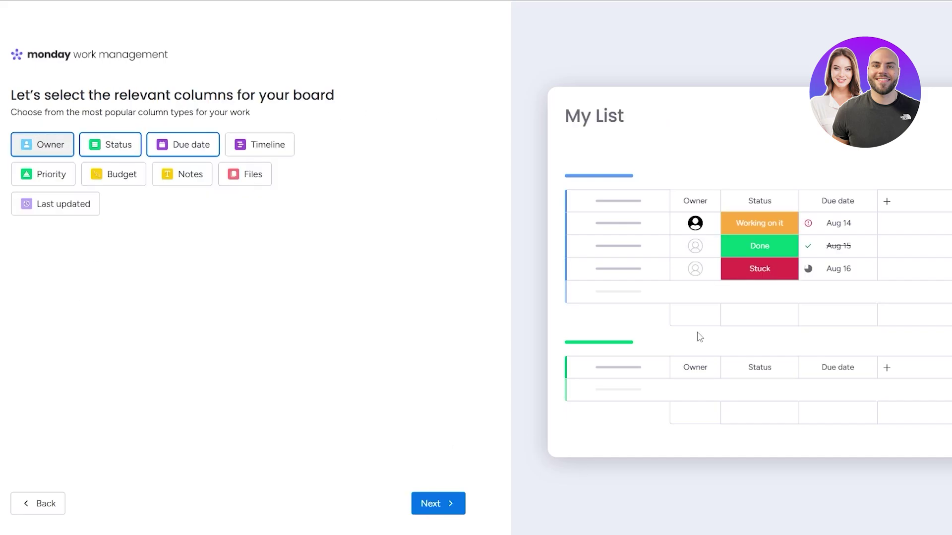
- Drop the Owner column and add Priority and Notes columns to the board
left_click(56, 147)
left_click(57, 147)
left_click(56, 147)
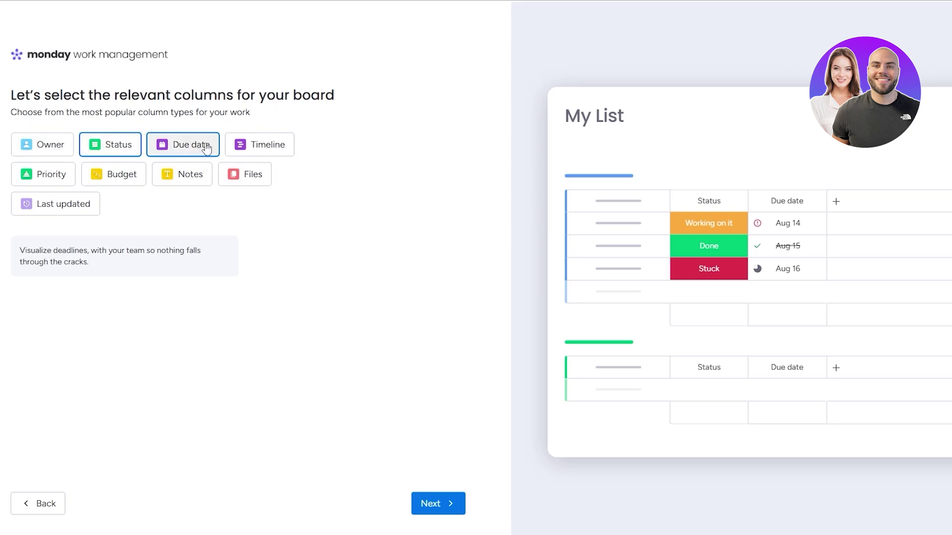
left_click(39, 177)
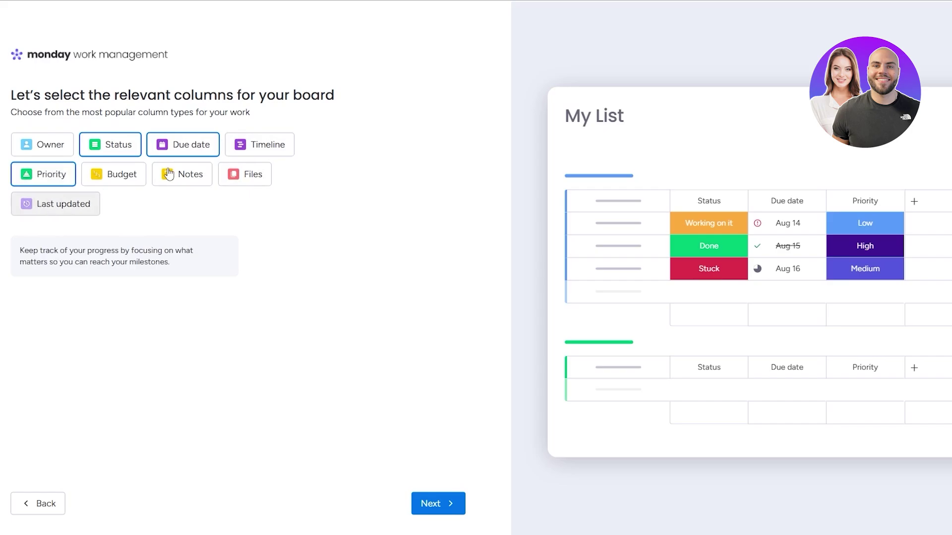
left_click(201, 180)
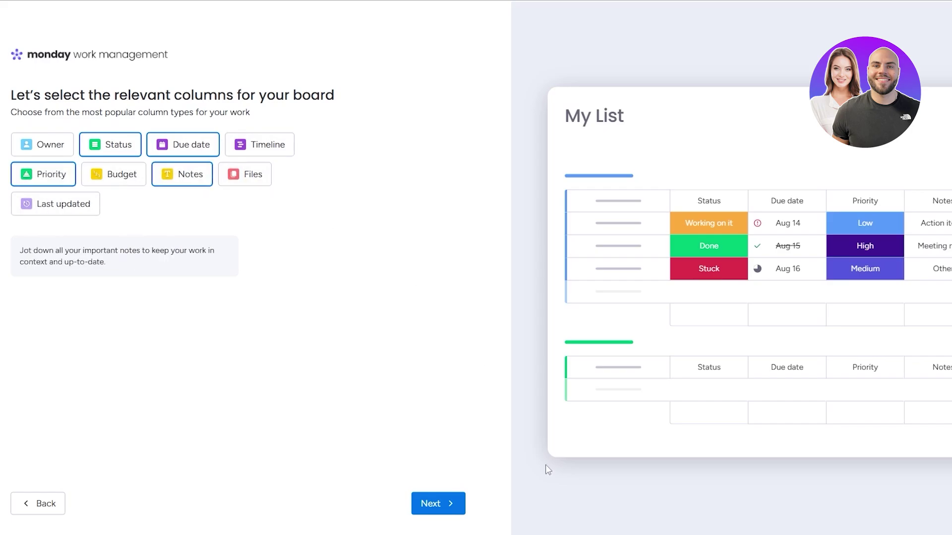
left_click(426, 503)
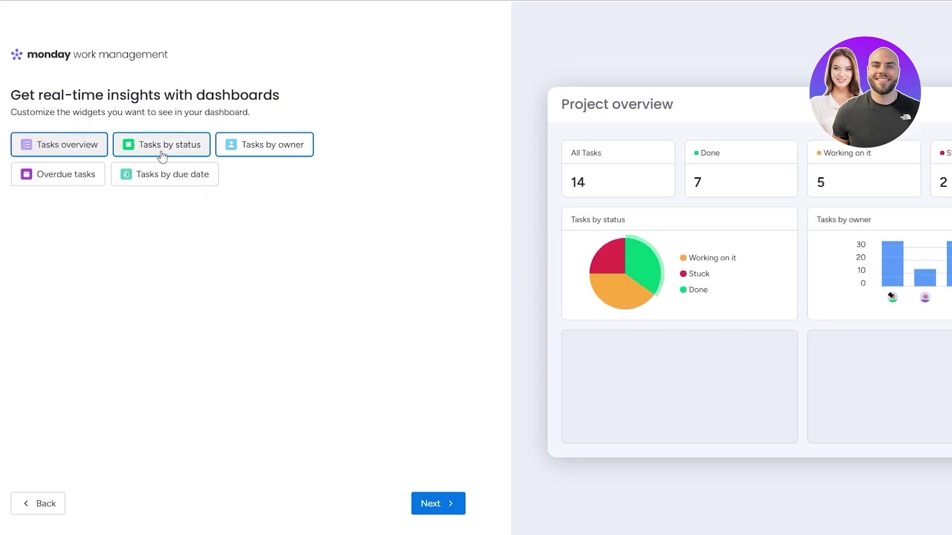
- Replace the Tasks by owner widget with Tasks by due date and Overdue tasks widgets
left_click(270, 153)
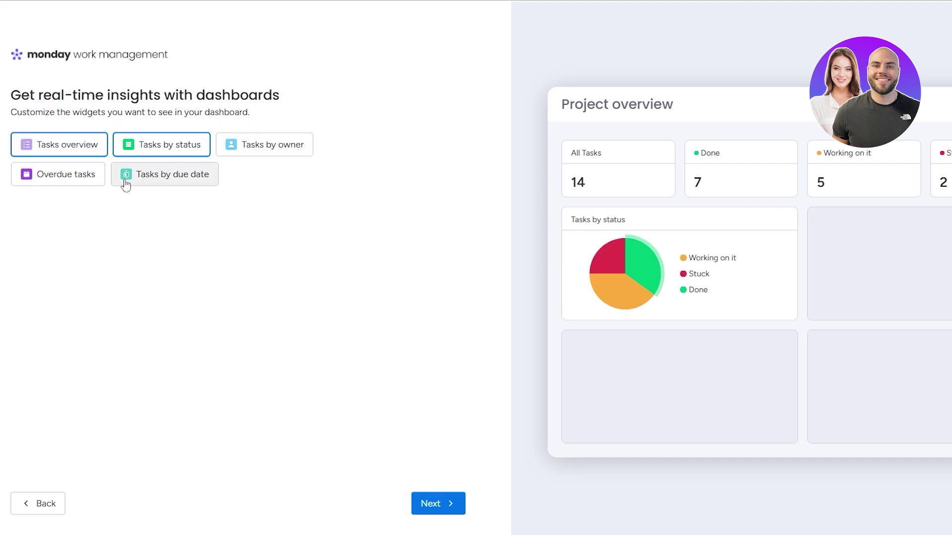
left_click(156, 183)
left_click(91, 181)
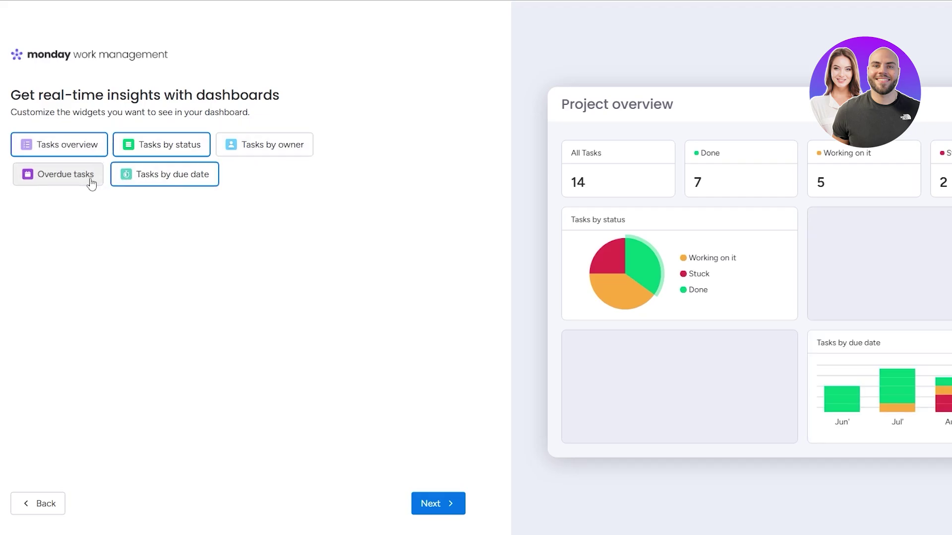
left_click(425, 503)
- Preview the Timeline, Kanban, Gantt, Calendar, Cards and Table layouts for the board
left_click(137, 165)
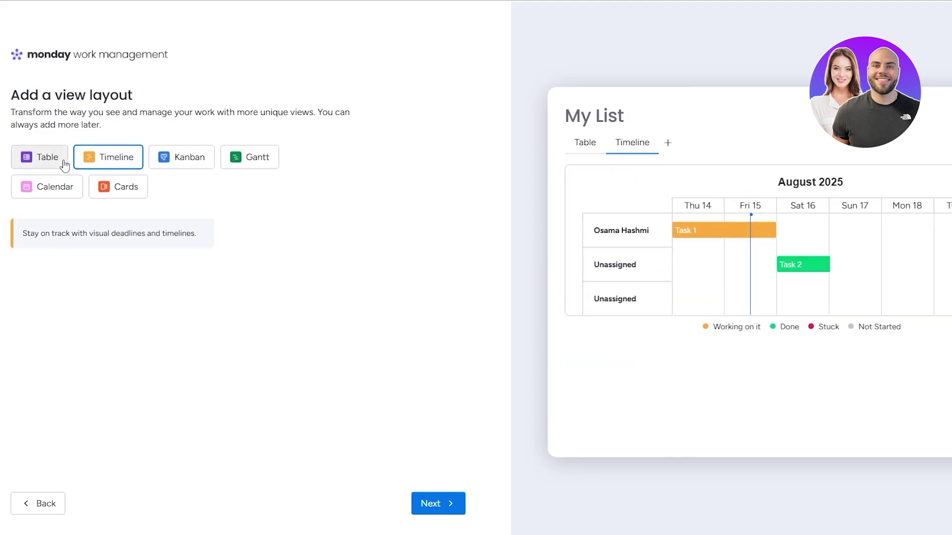
left_click(191, 156)
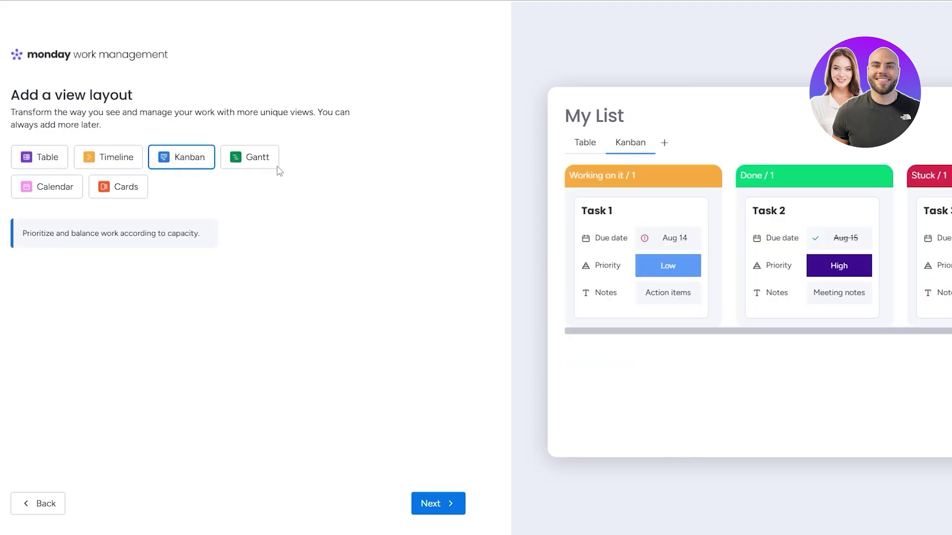
left_click(274, 165)
left_click(74, 199)
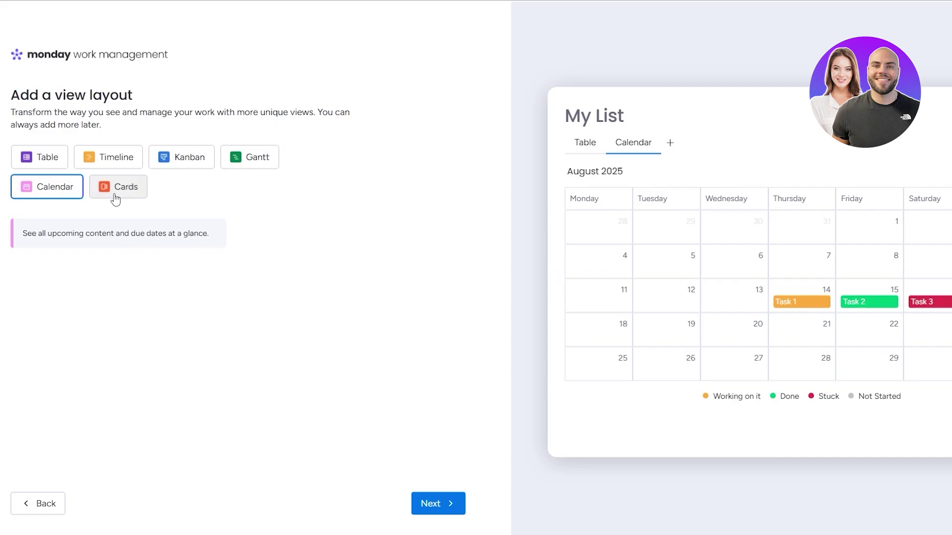
left_click(115, 196)
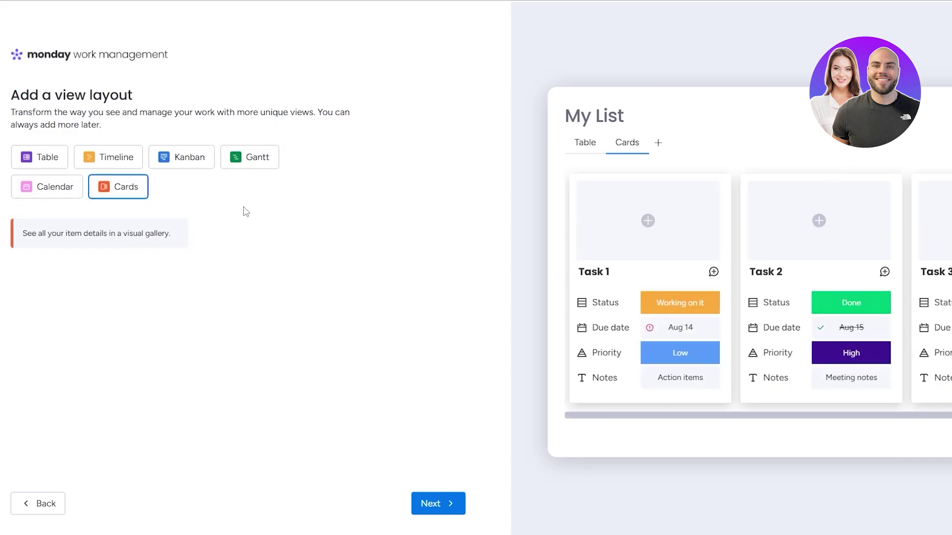
left_click(161, 165)
left_click(118, 186)
left_click_drag(733, 417, 868, 412)
left_click(178, 161)
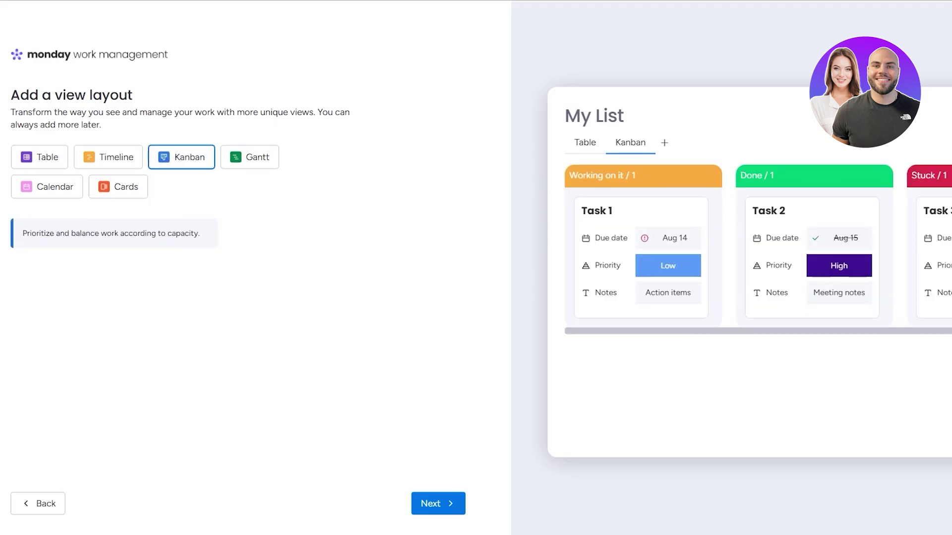
left_click(107, 164)
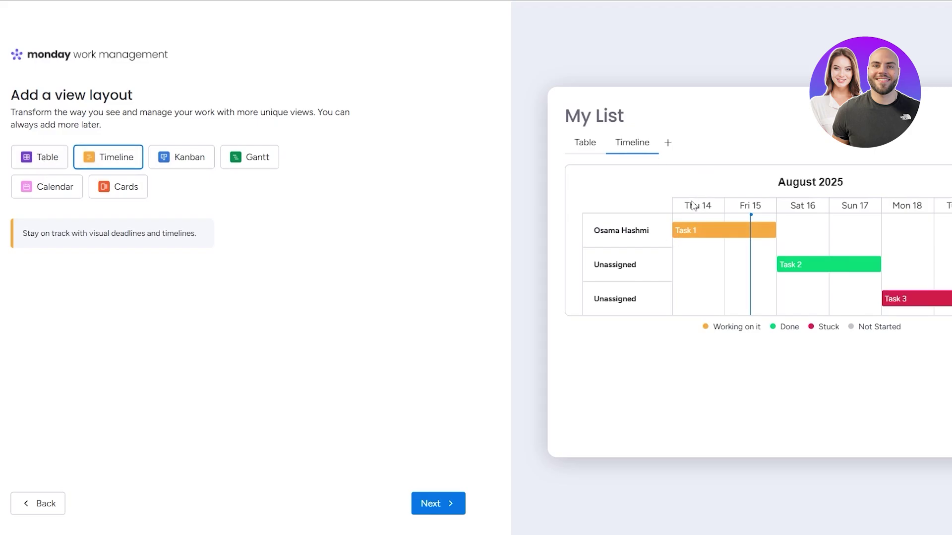
left_click(60, 161)
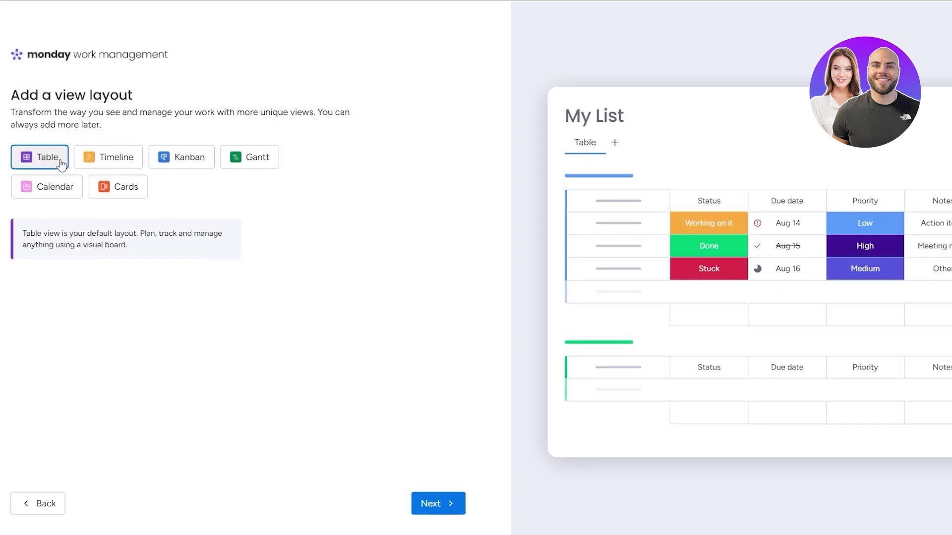
left_click(60, 197)
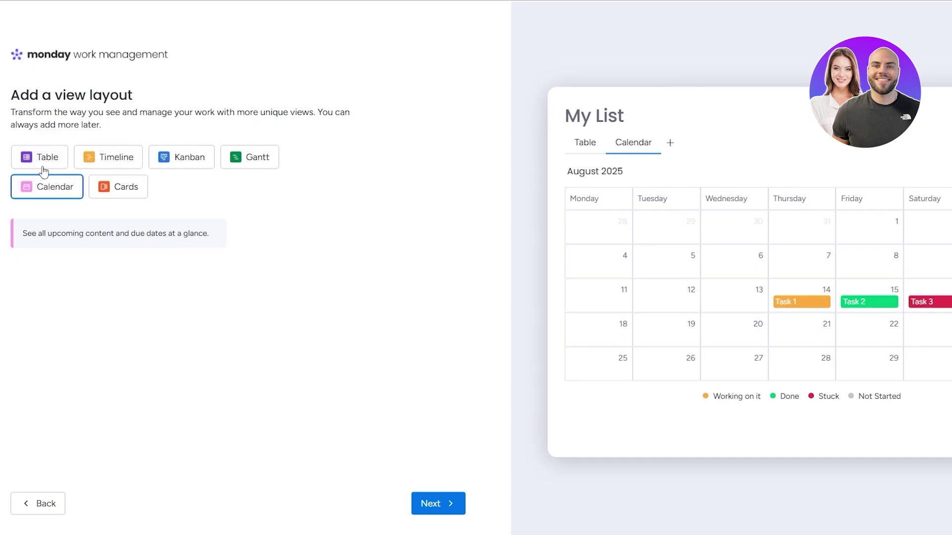
- Keep the Table layout and create the My List board with its three tasks
left_click(40, 165)
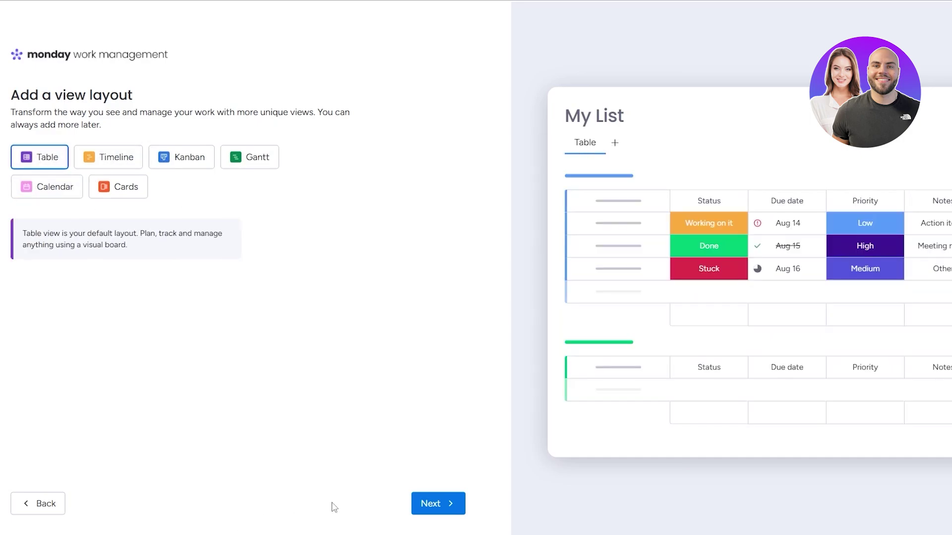
left_click(433, 503)
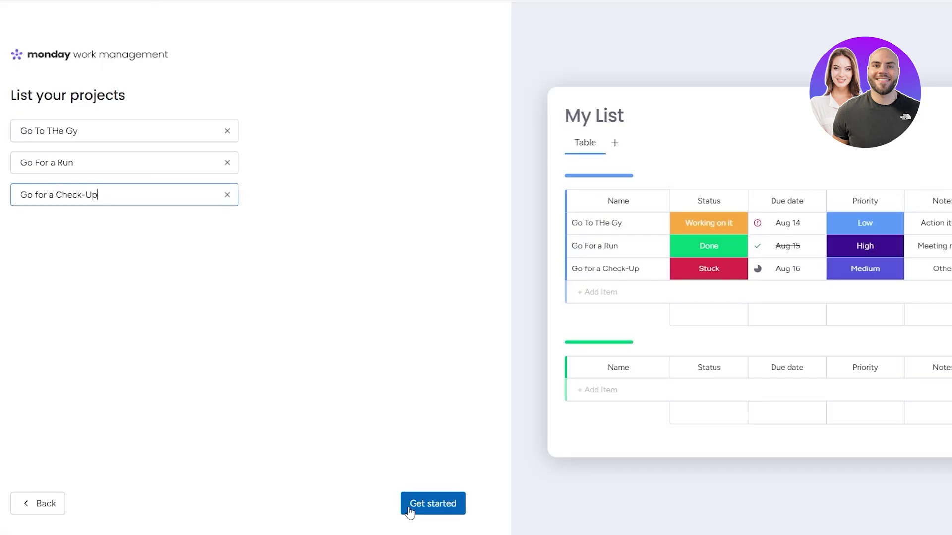
left_click(410, 507)
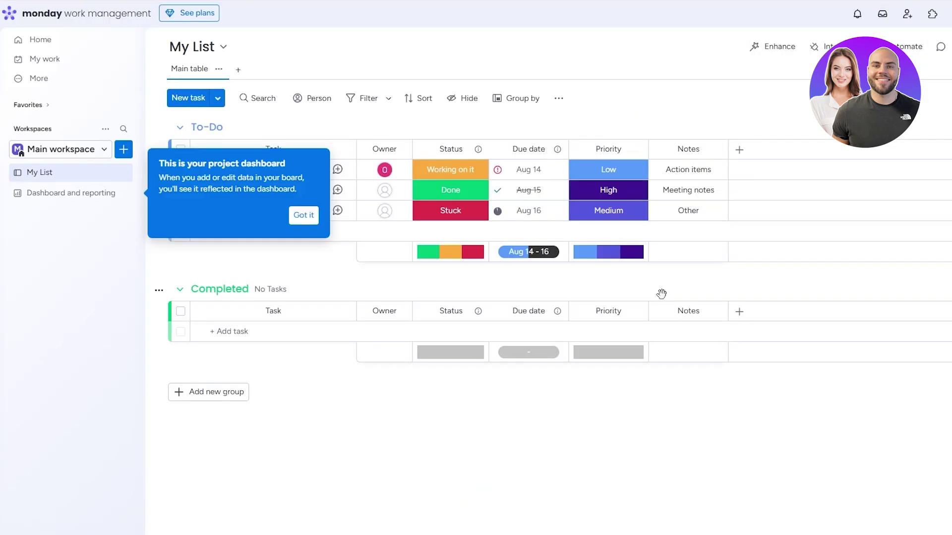
left_click(362, 276)
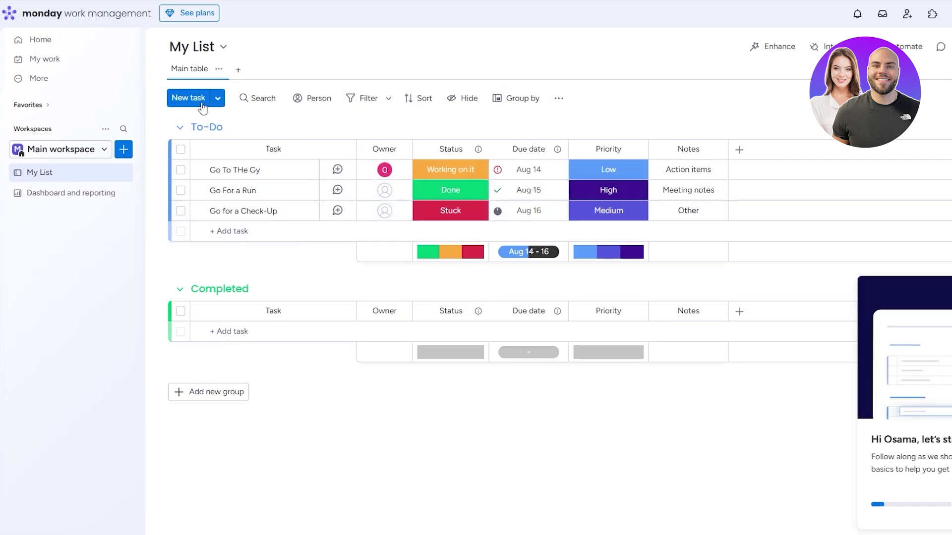
left_click(238, 70)
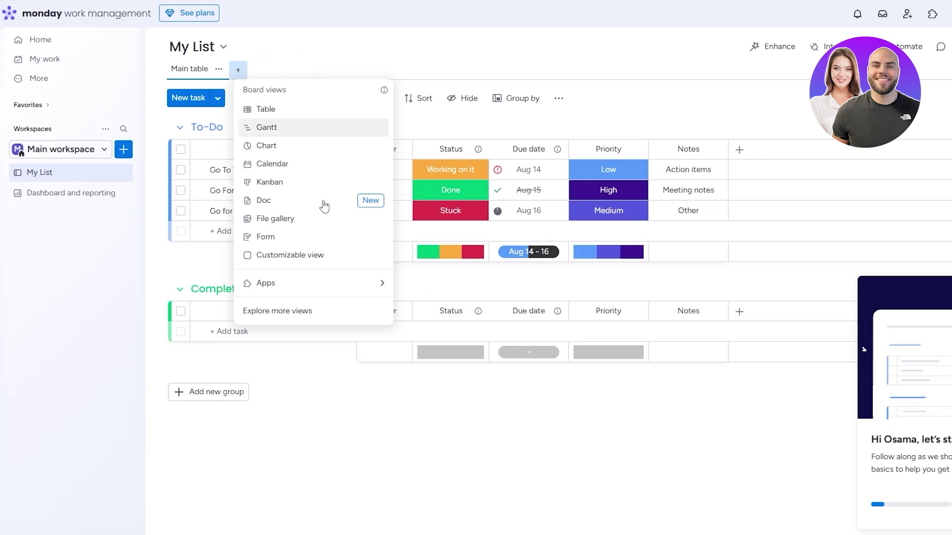
left_click(446, 433)
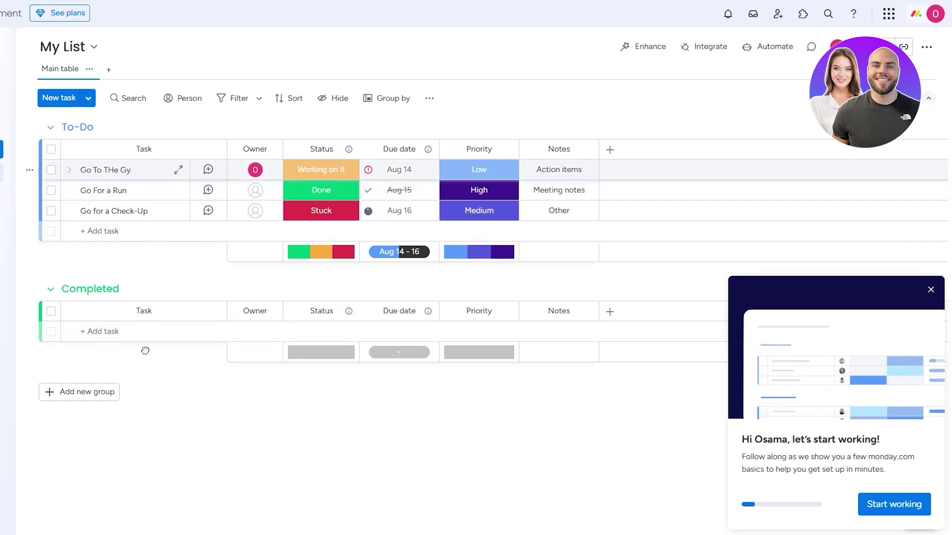
- Move the gym task below Go For a Run, then check its move options and due date
left_click_drag(146, 350, 64, 184)
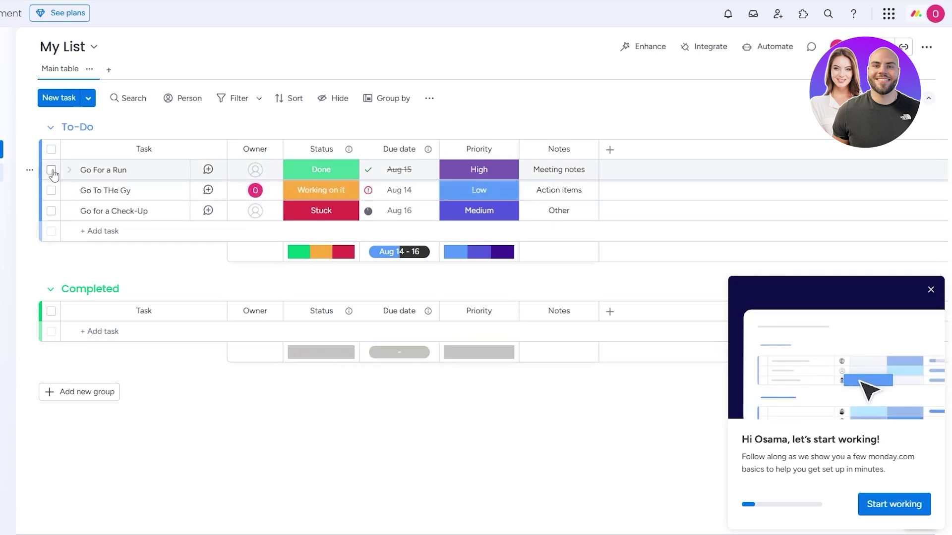
left_click(52, 170)
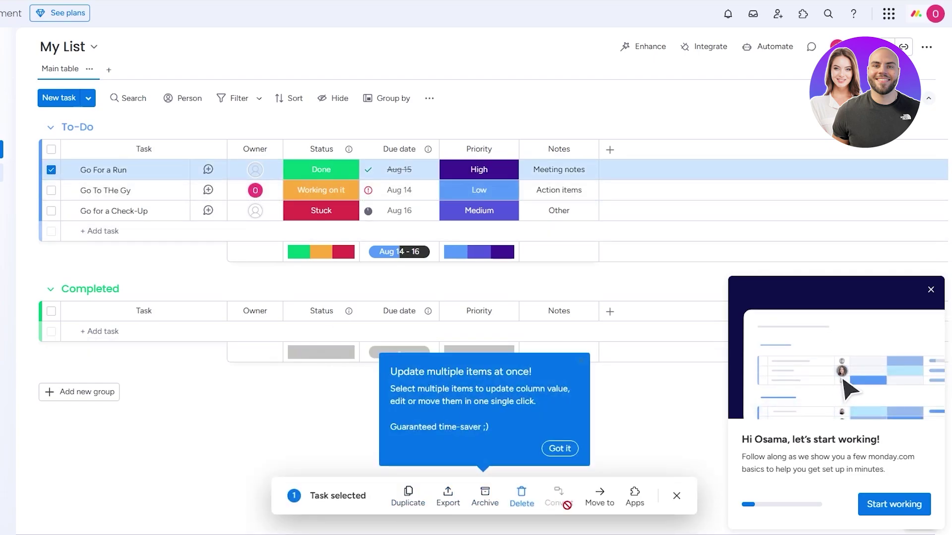
left_click(594, 506)
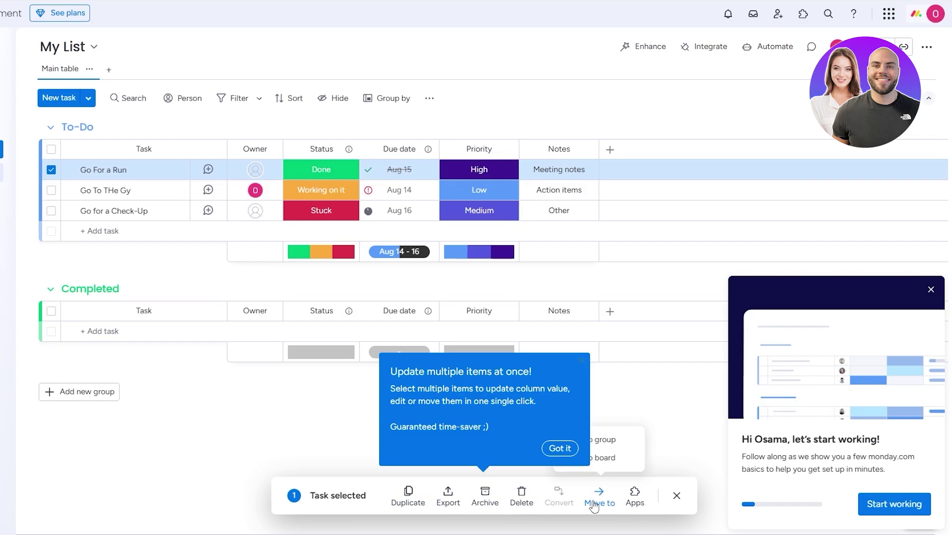
left_click(560, 449)
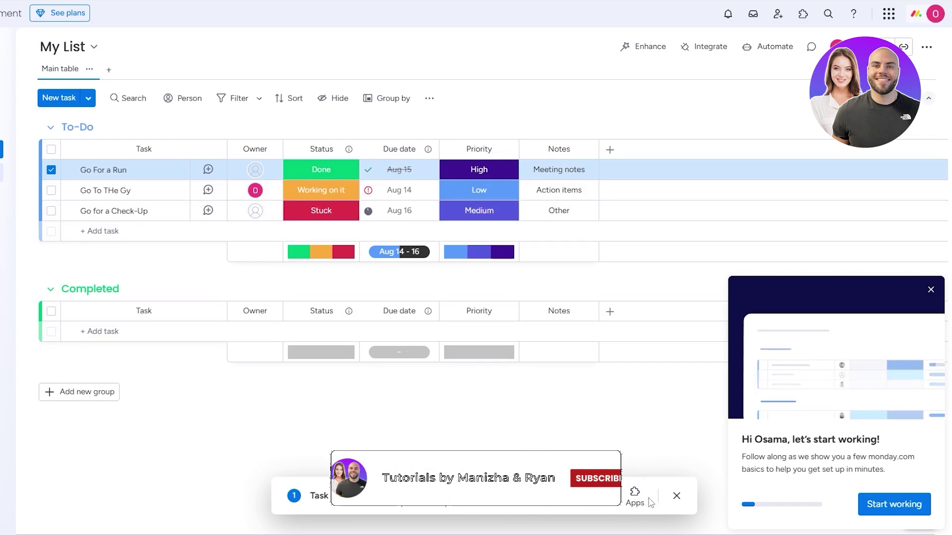
left_click(372, 171)
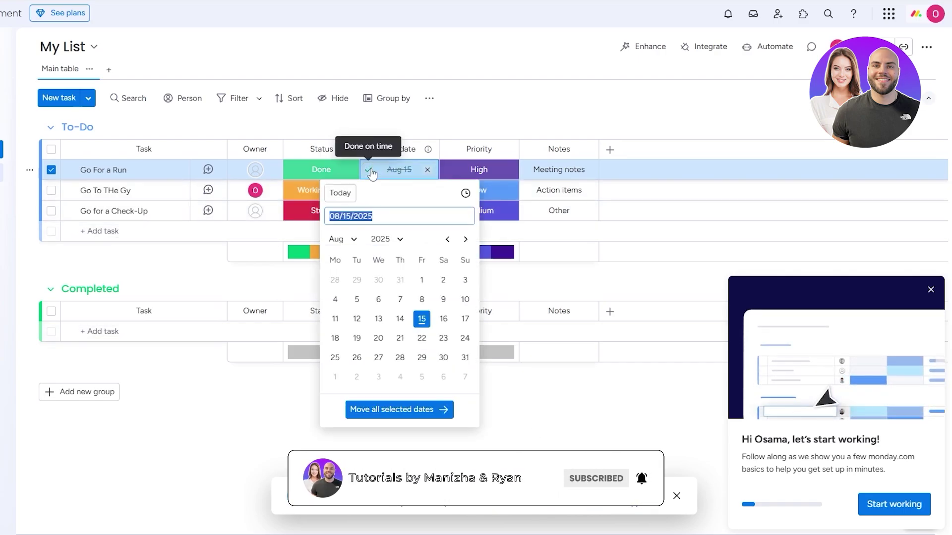
key("Escape")
key("Escape")
- Inspect Go For a Run's item panel and activity log, then close it and the getting-started popup
left_click(209, 170)
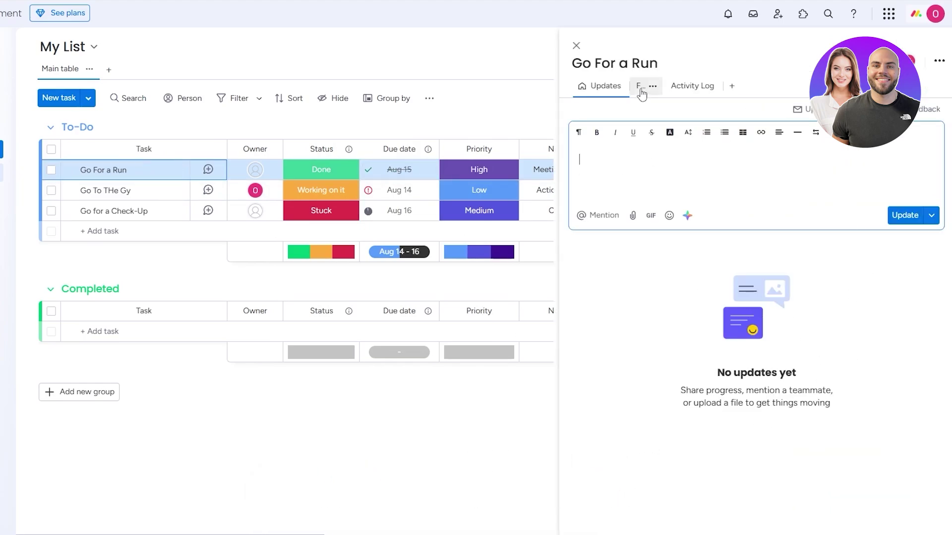
left_click(670, 88)
left_click(712, 86)
left_click(696, 92)
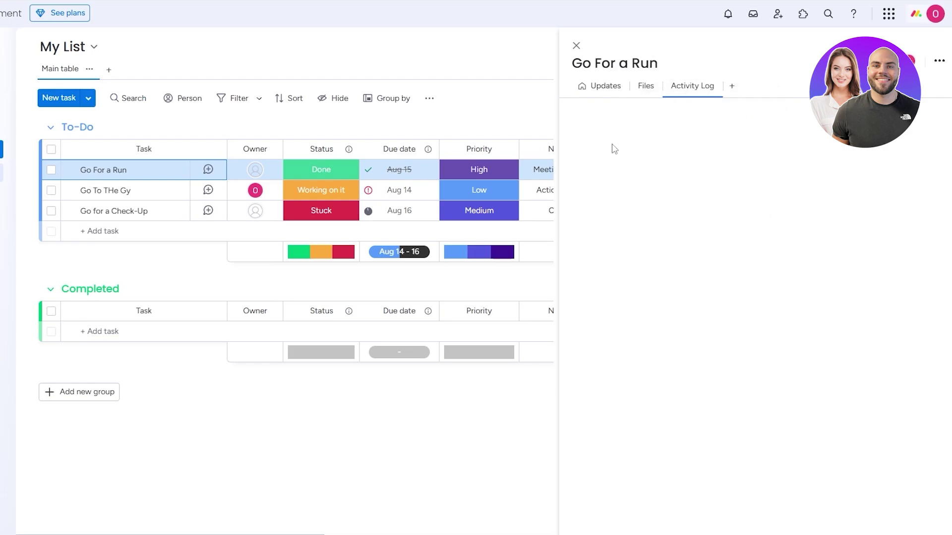
left_click(576, 45)
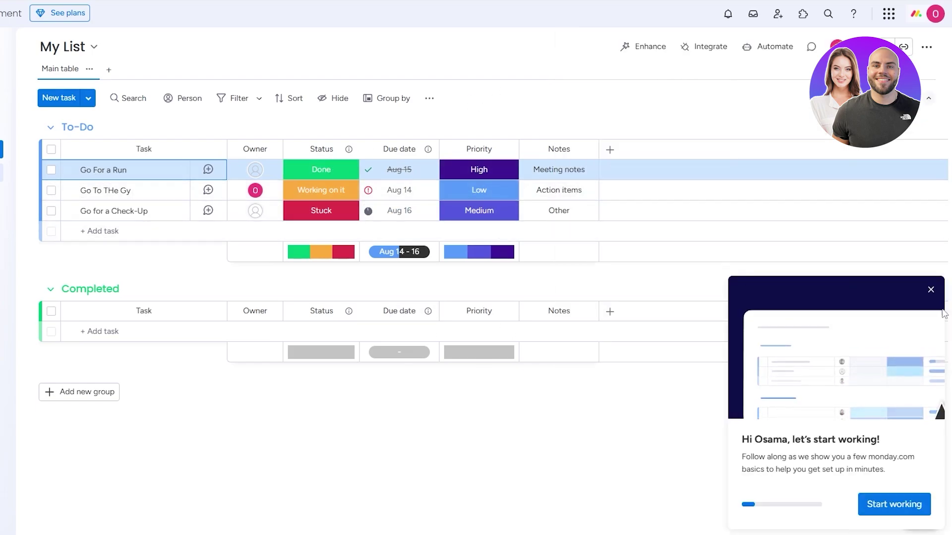
left_click(931, 289)
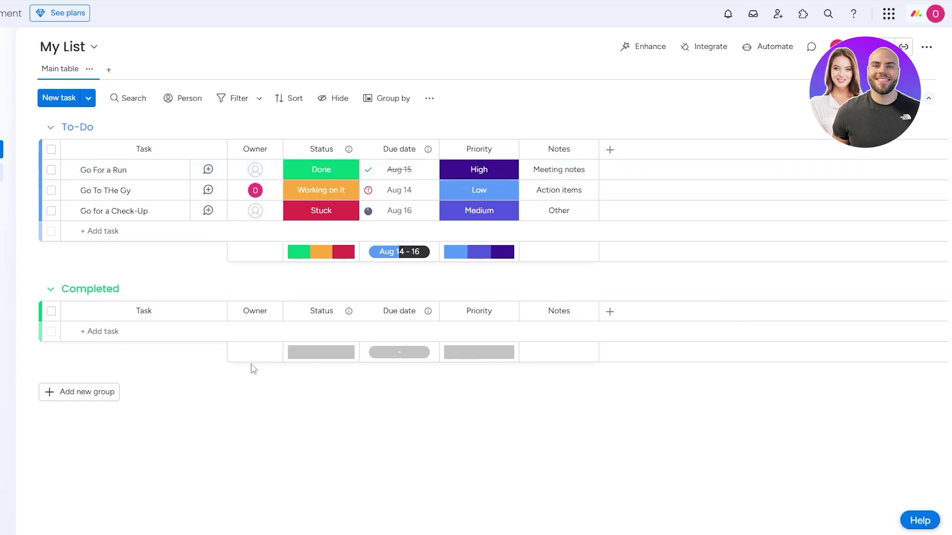
- Drag Go For a Run into Completed, mark the gym task Done, set Go for a Check-Up to Working on it
left_click_drag(139, 297, 132, 347)
left_click(345, 171)
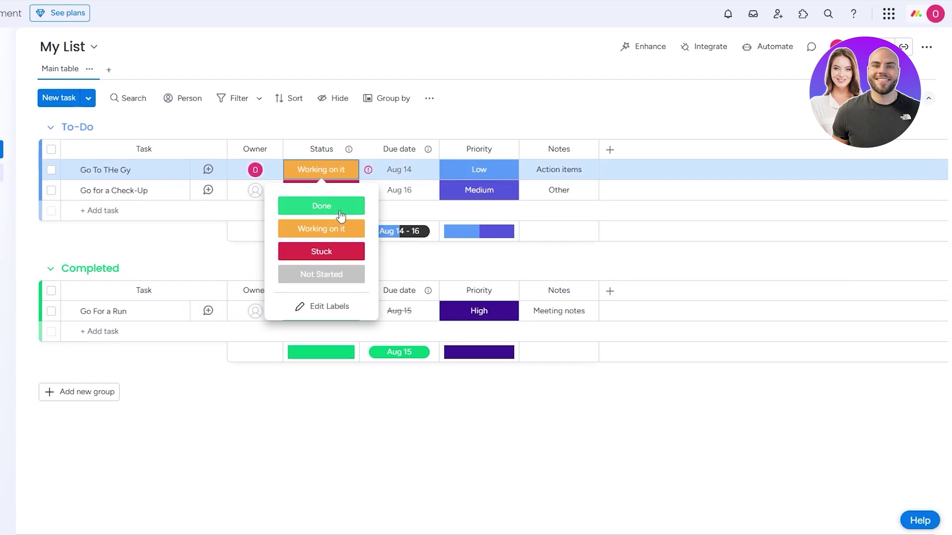
left_click(320, 206)
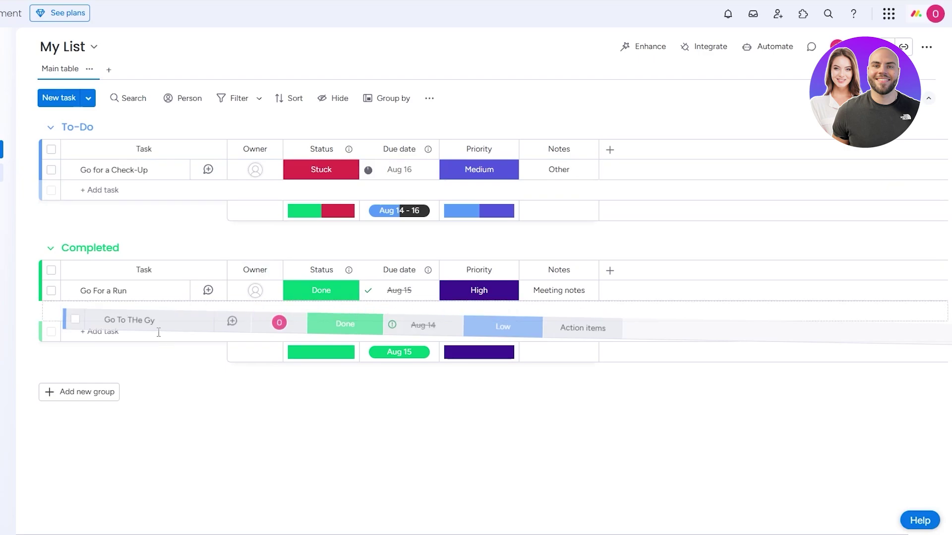
left_click(340, 171)
left_click(322, 227)
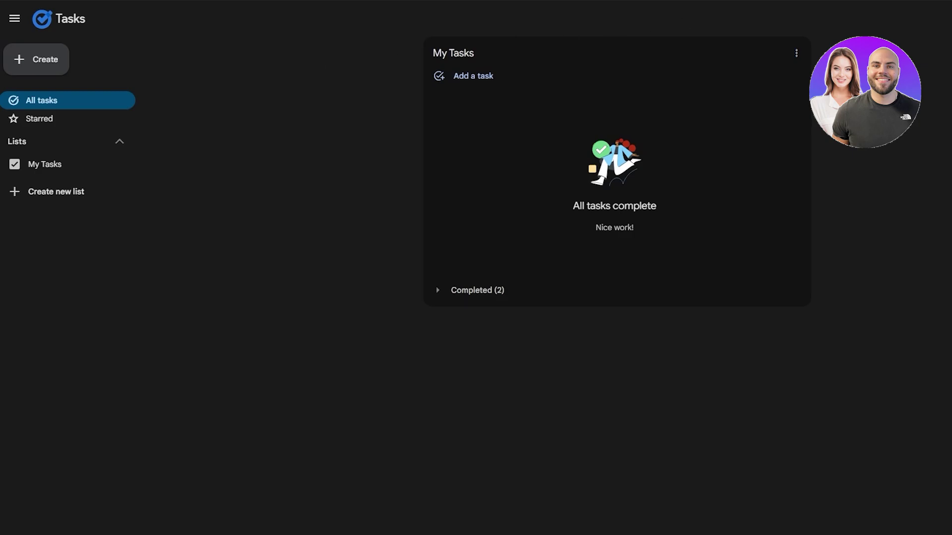
- Add 'Go To The Gym' and 'Remider: UFC 319' as new tasks in My Tasks
left_click(944, 18)
left_click(936, 18)
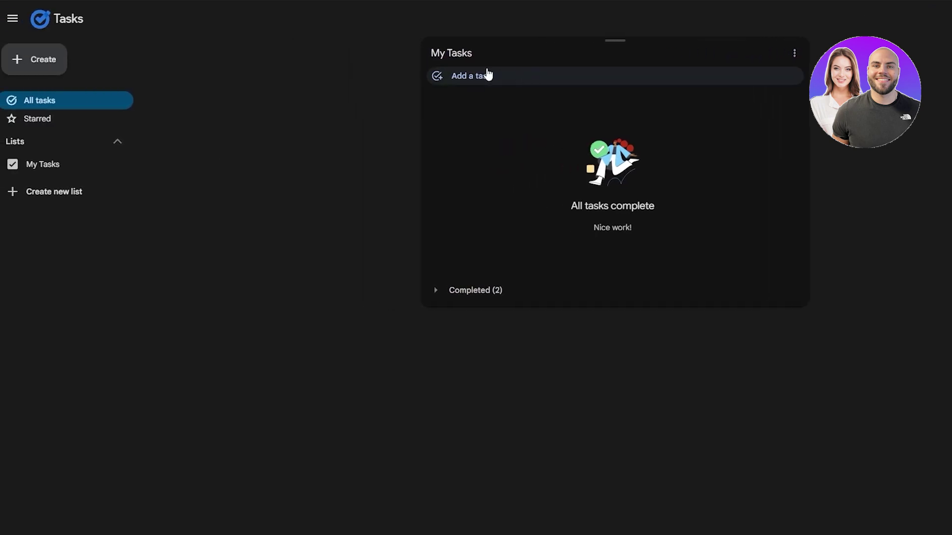
left_click(483, 76)
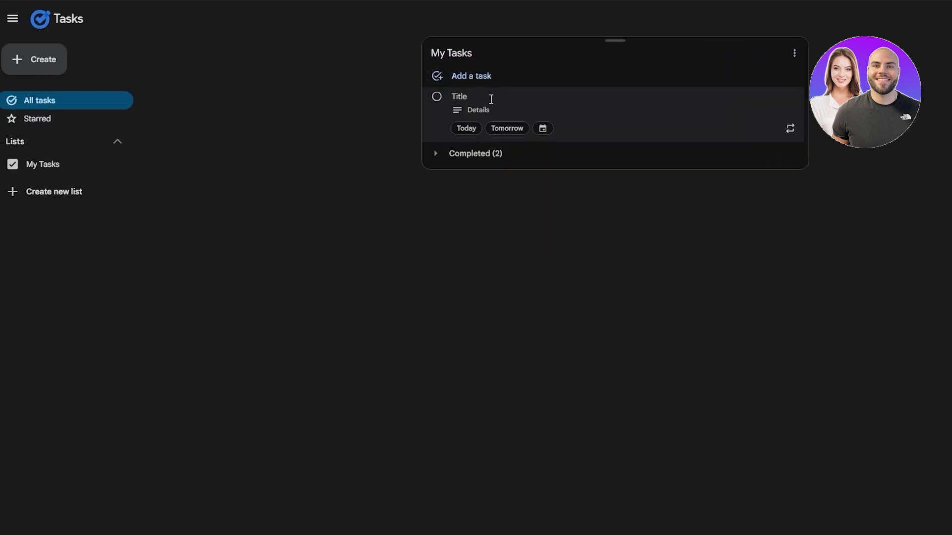
type("Go ")
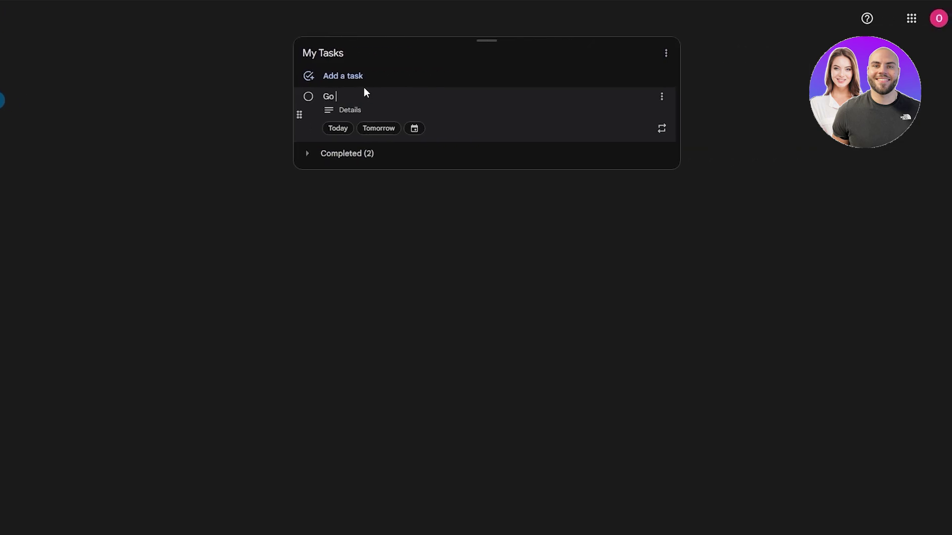
type("To The Gym")
left_click(327, 83)
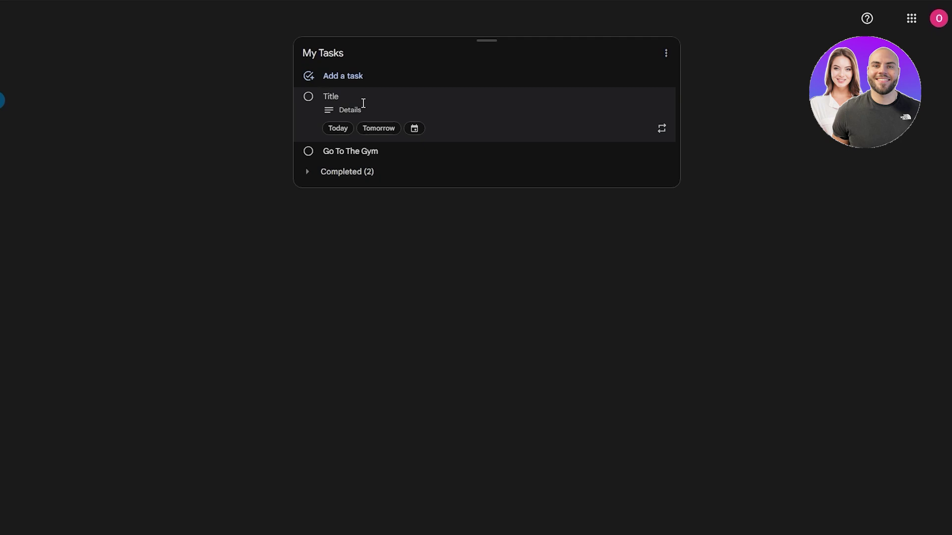
type("Remider: UFC 319")
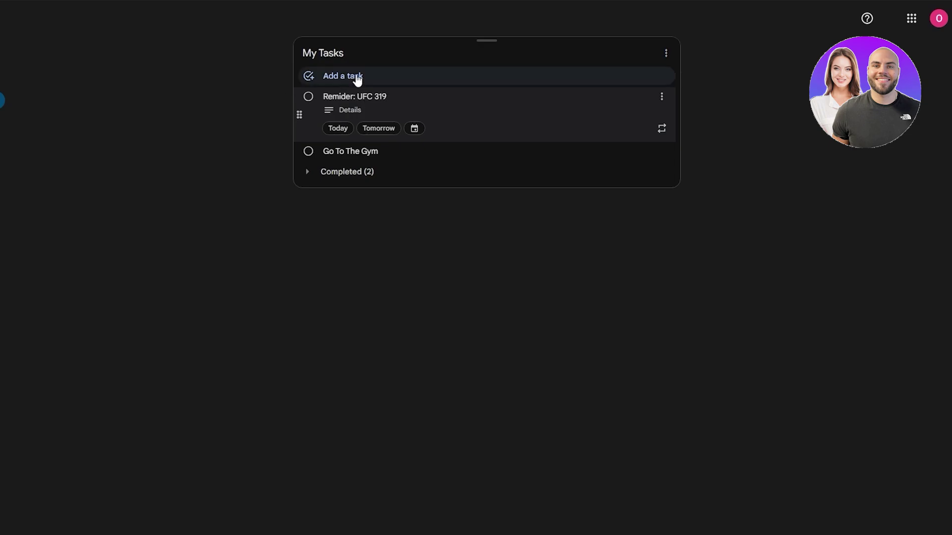
left_click(414, 128)
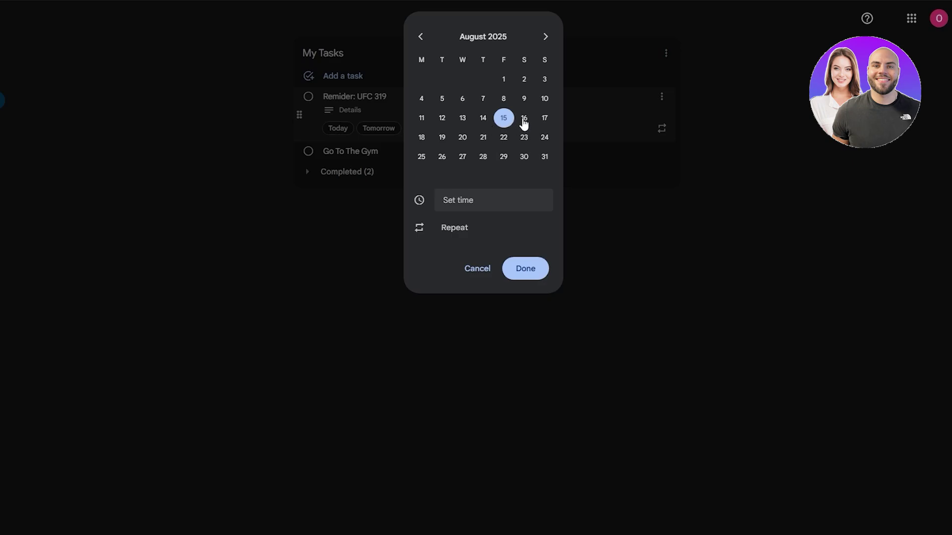
- Give 'Remider: UFC 319' a due date of 16 August (Tomorrow) at 18:00
left_click(523, 120)
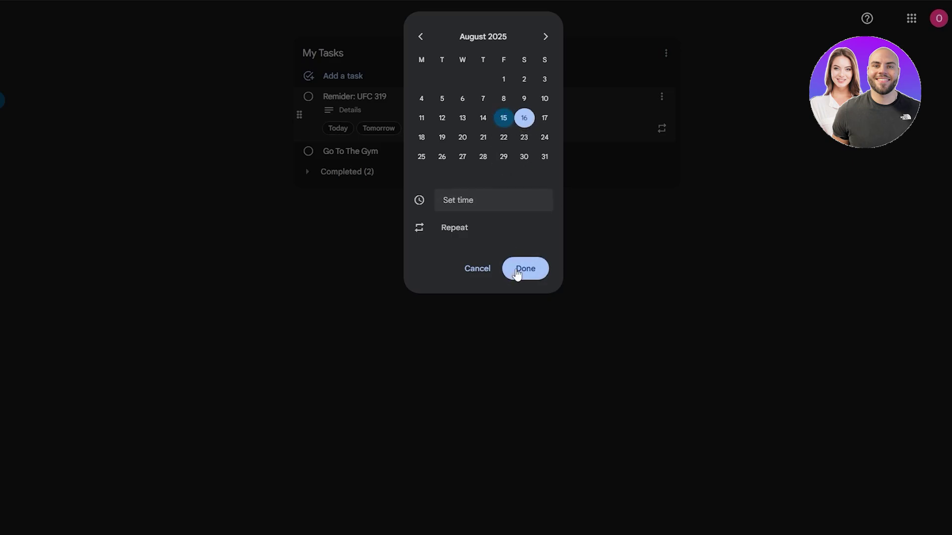
left_click(486, 200)
scroll(496, 401, "down", 3)
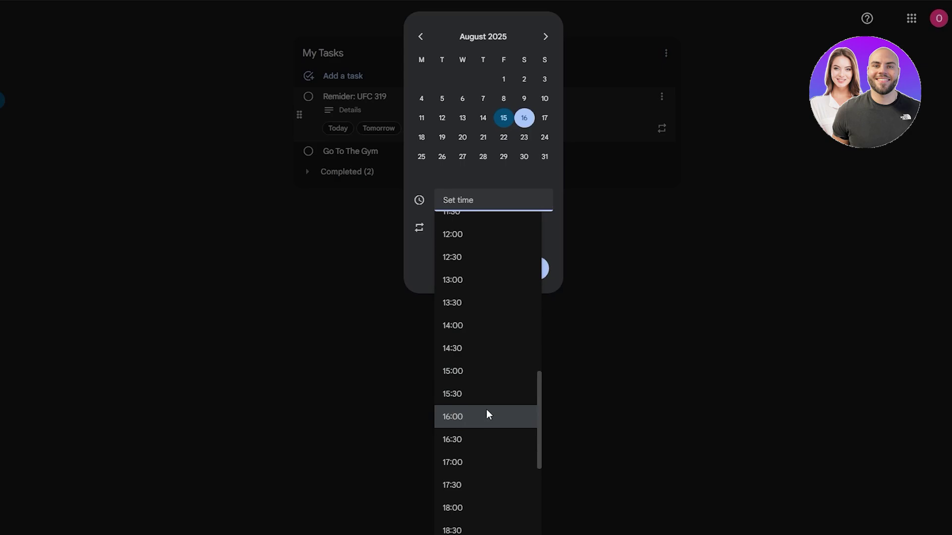
scroll(486, 409, "up", 3)
scroll(484, 382, "down", 4)
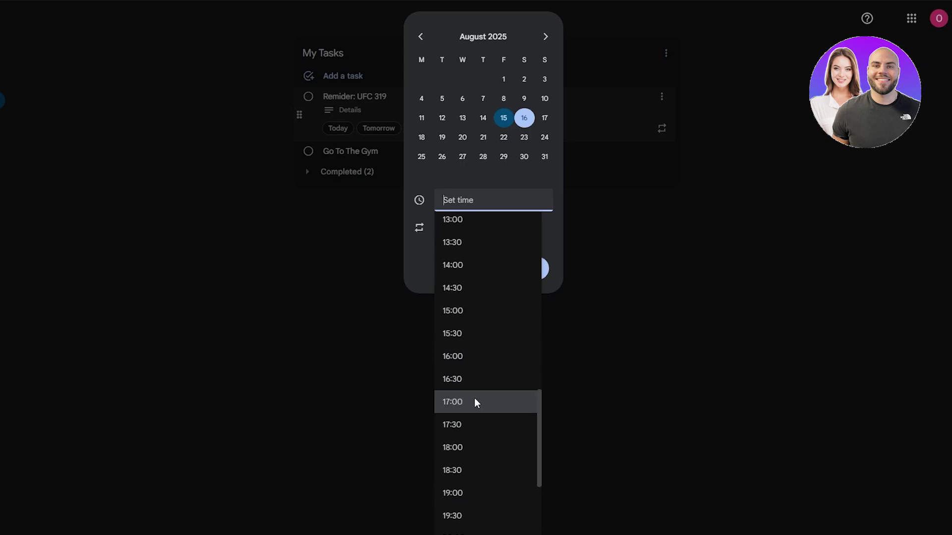
left_click(476, 403)
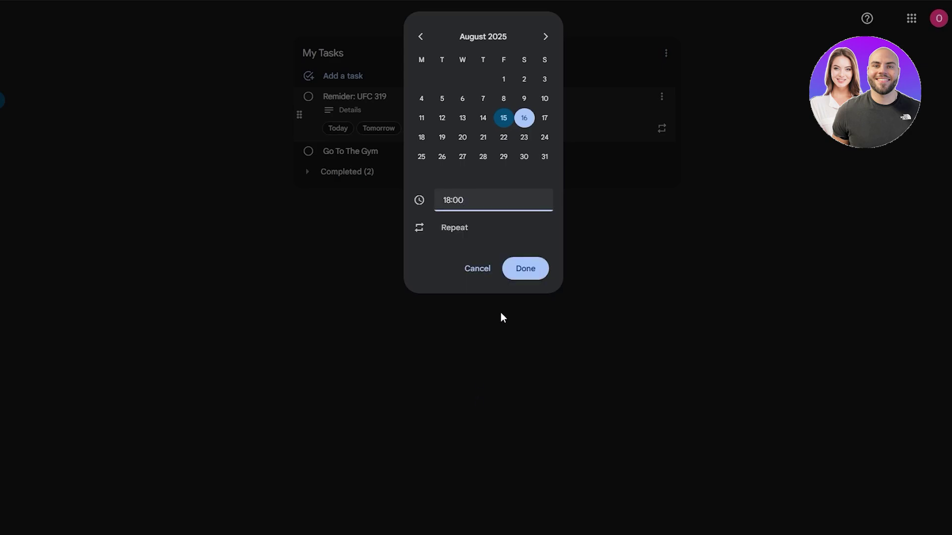
left_click(524, 278)
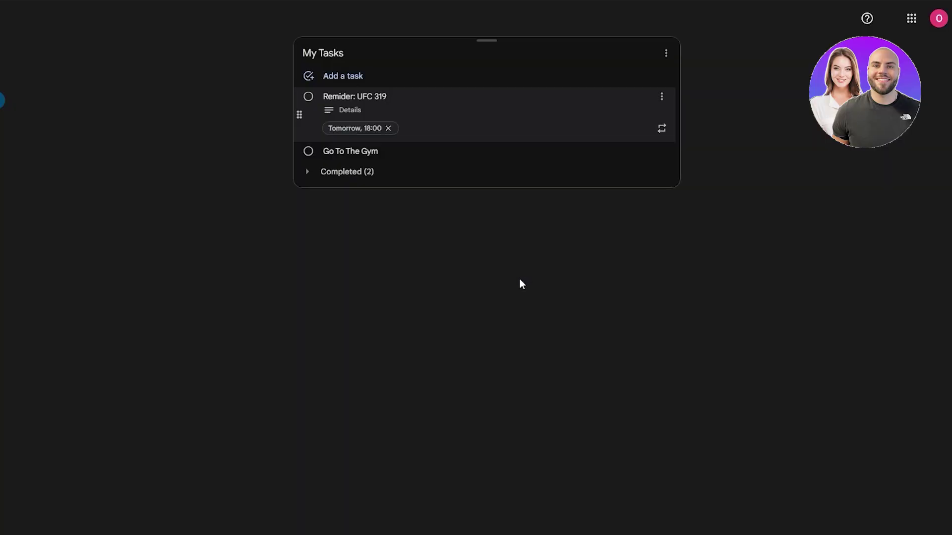
left_click(566, 306)
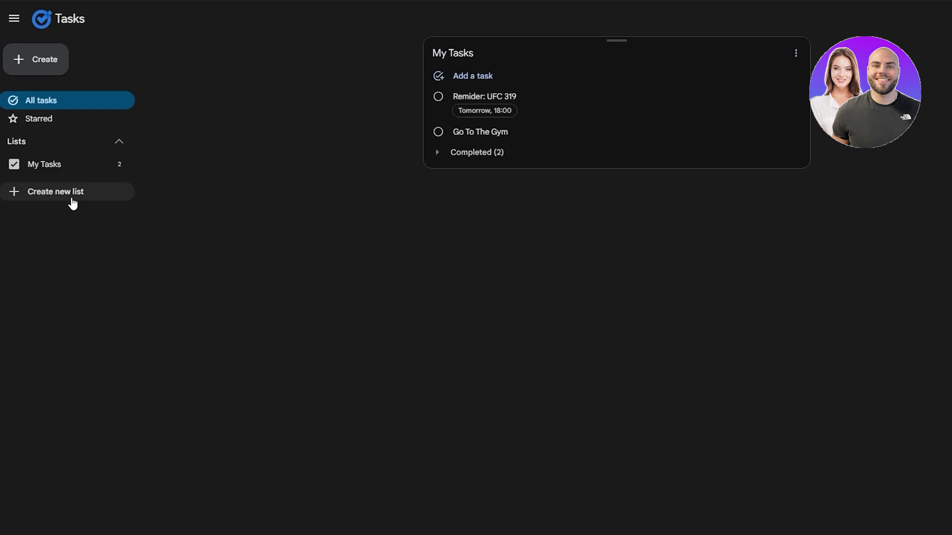
- Start a new Google Tasks list, then cancel it so no list is created
left_click(73, 200)
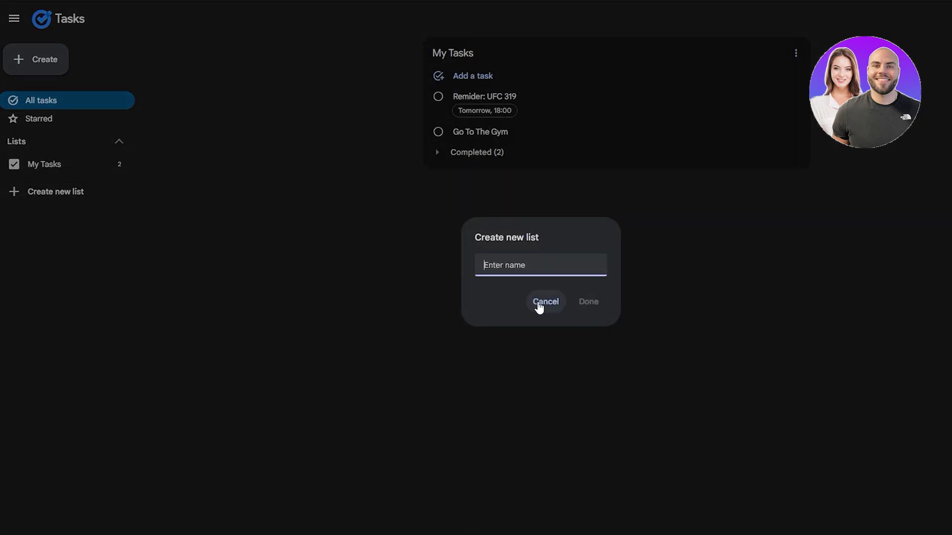
left_click(540, 306)
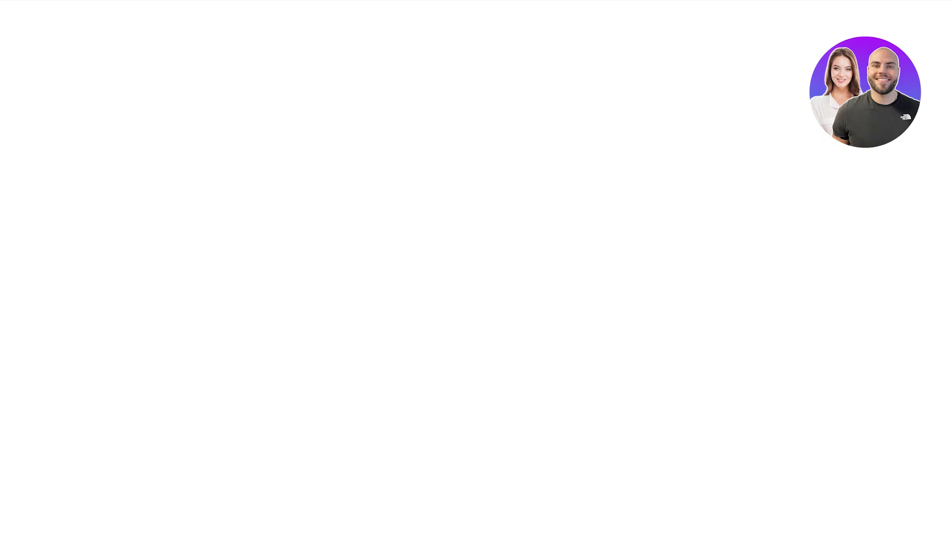
- Delete the four Printify tutorial notes: Store Settings, Beginners, Printify to Etsy and Printify to Shopify
scroll(480, 310, "down", 2)
scroll(480, 310, "up", 3)
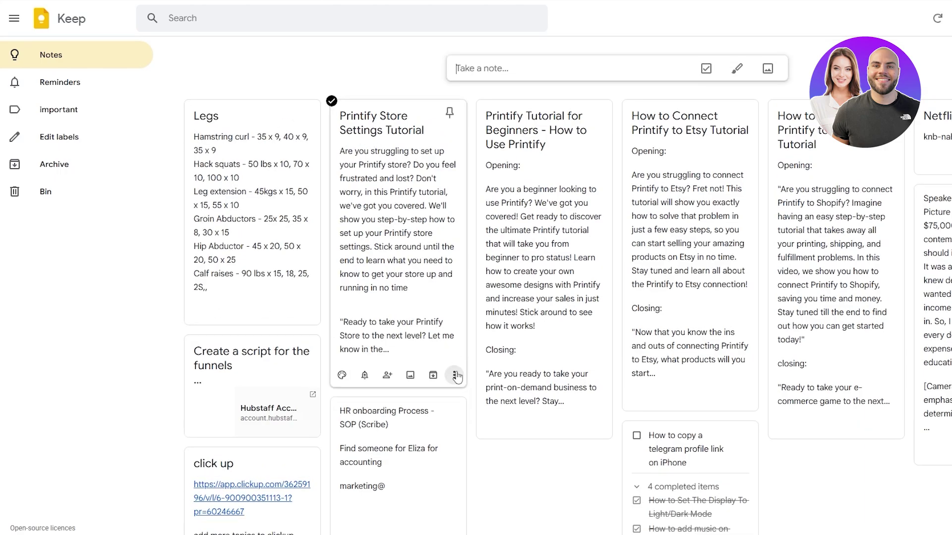
left_click(454, 376)
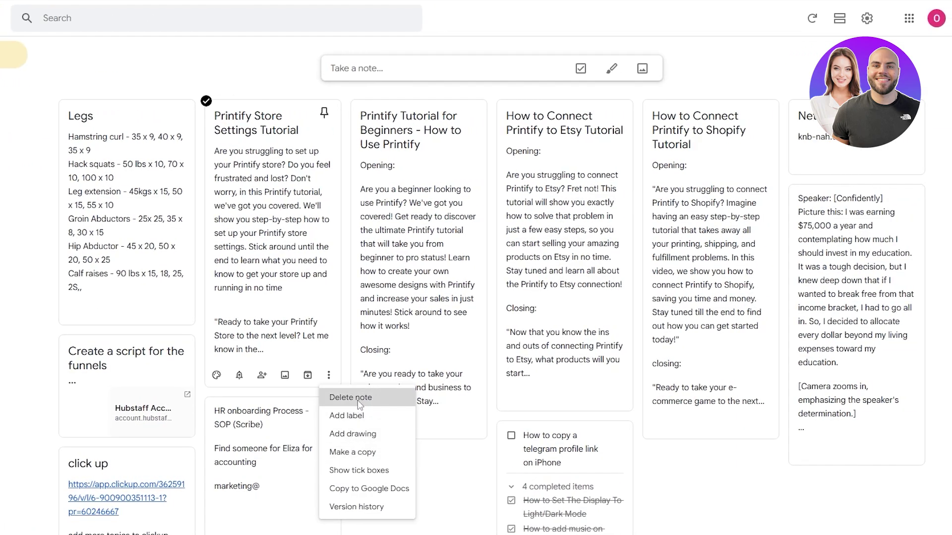
left_click(352, 396)
left_click(330, 426)
left_click(337, 356)
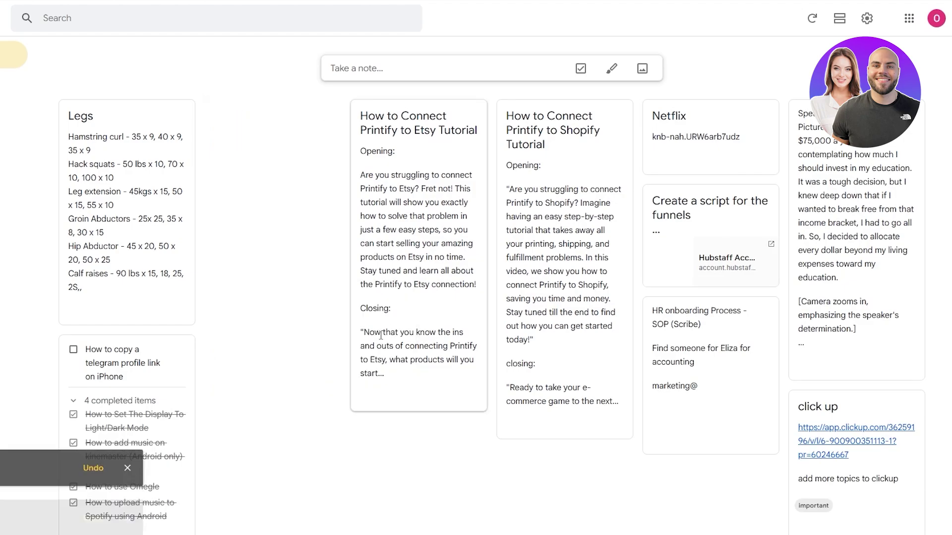
left_click(333, 400)
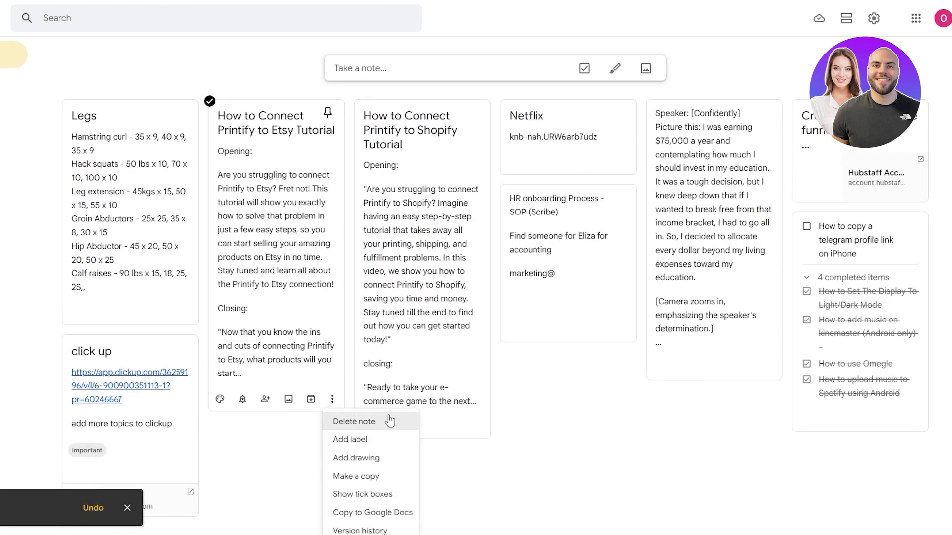
left_click(355, 421)
left_click(331, 427)
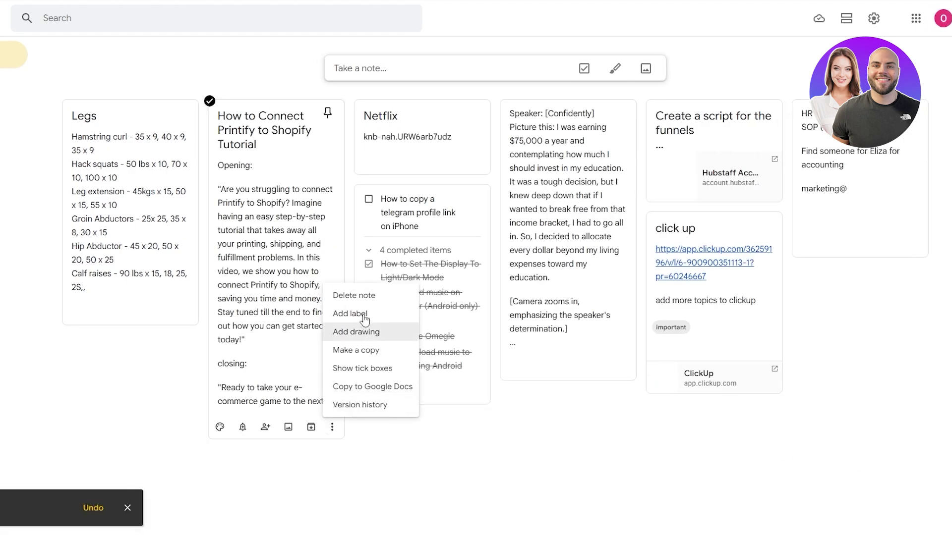
left_click(358, 353)
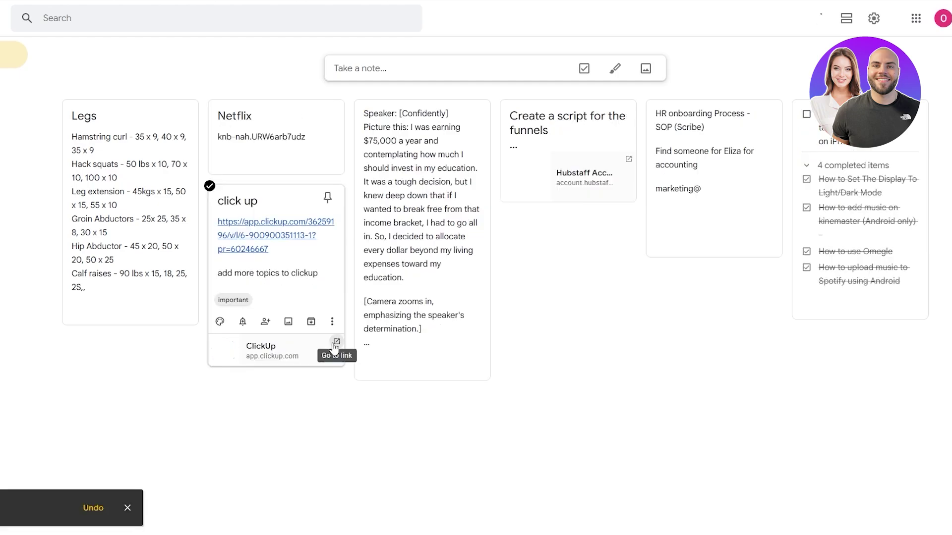
- Delete the click up and Speaker script notes, leaving the Netflix note untouched
left_click(333, 323)
left_click(343, 344)
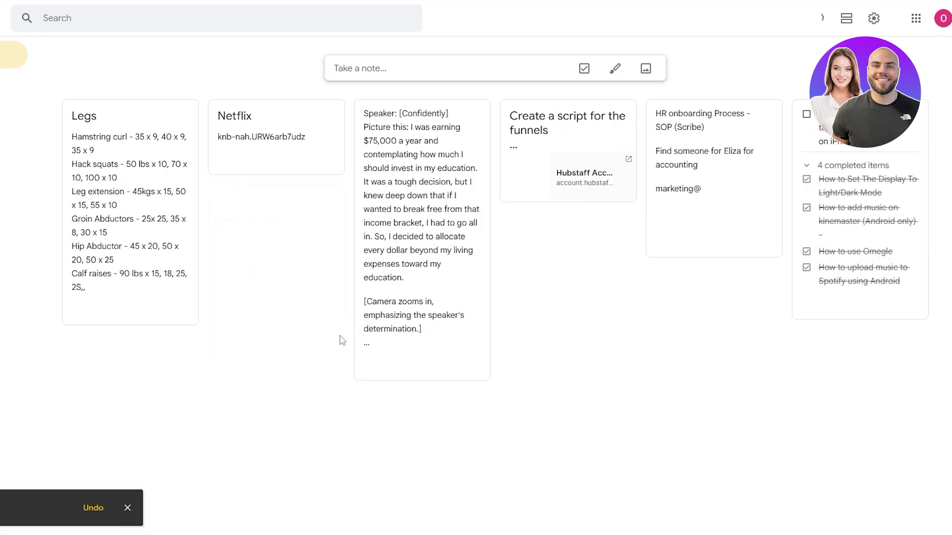
left_click(332, 163)
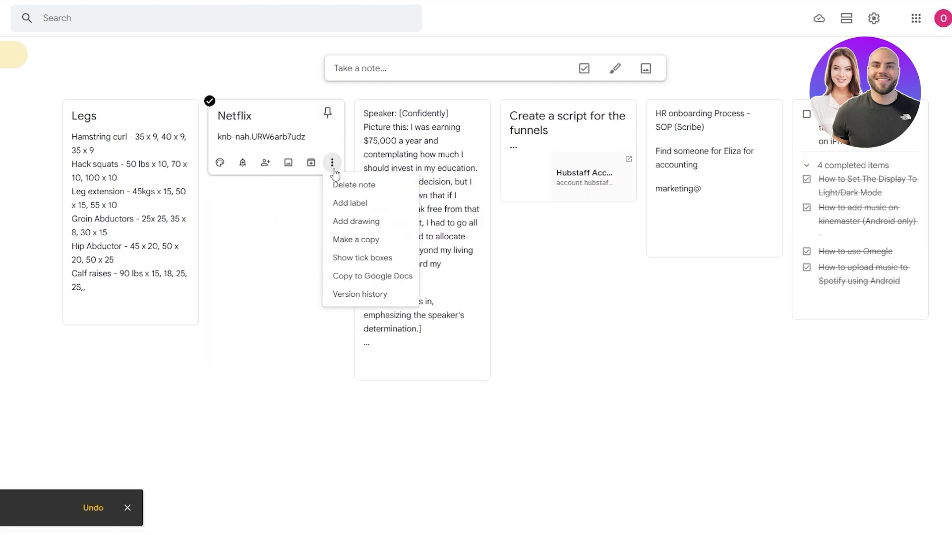
left_click(291, 238)
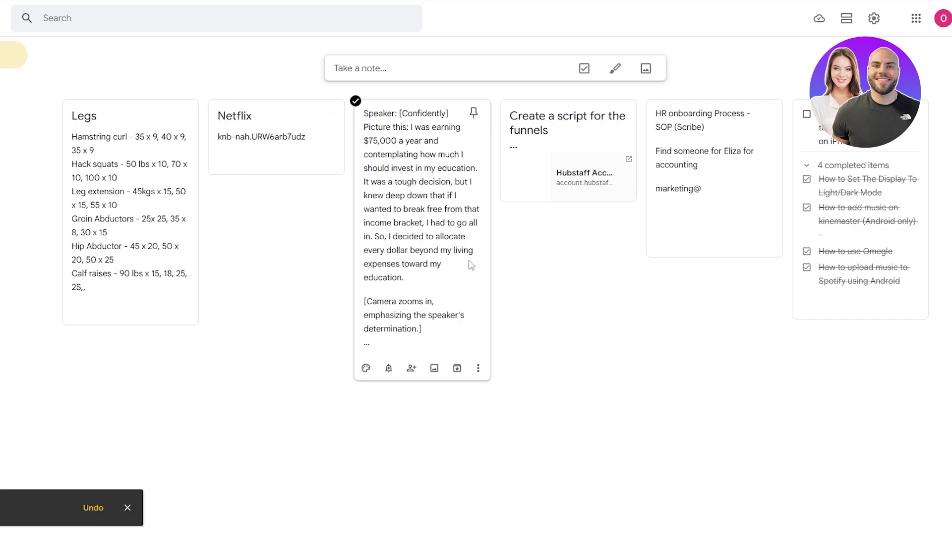
left_click(477, 368)
left_click(488, 389)
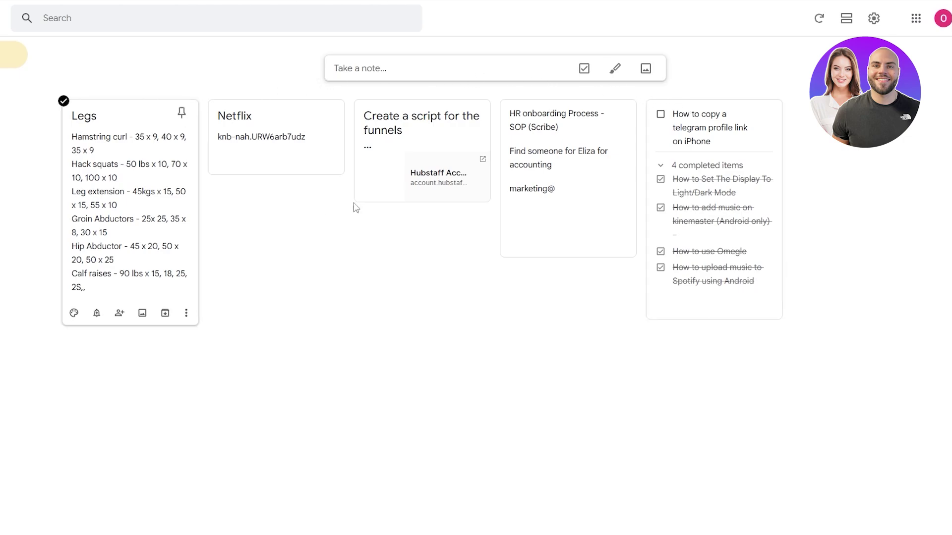
left_click(585, 74)
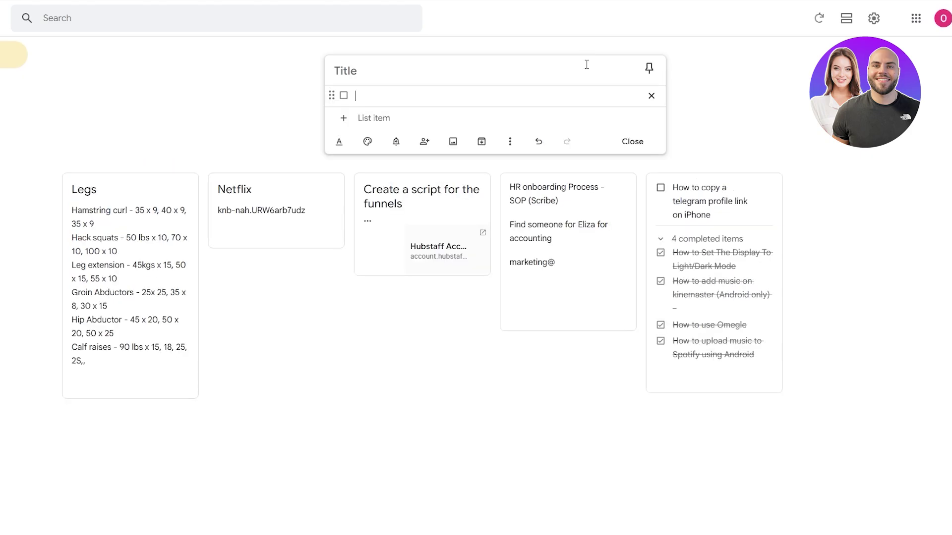
left_click(346, 73)
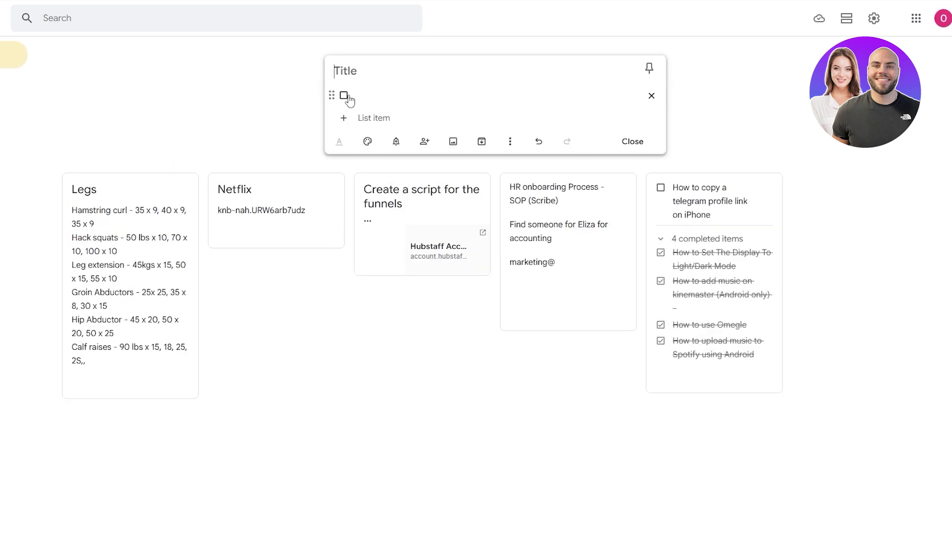
left_click(391, 118)
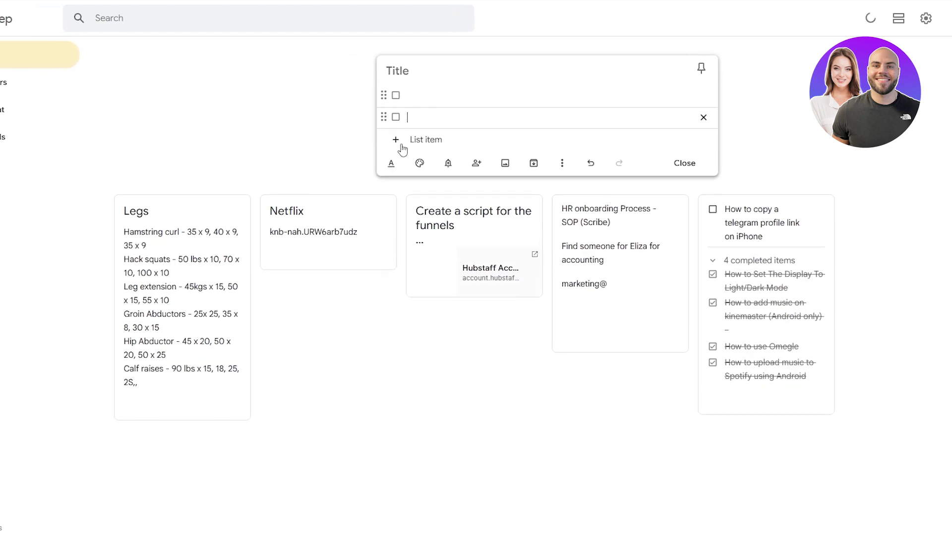
left_click(399, 140)
left_click(403, 161)
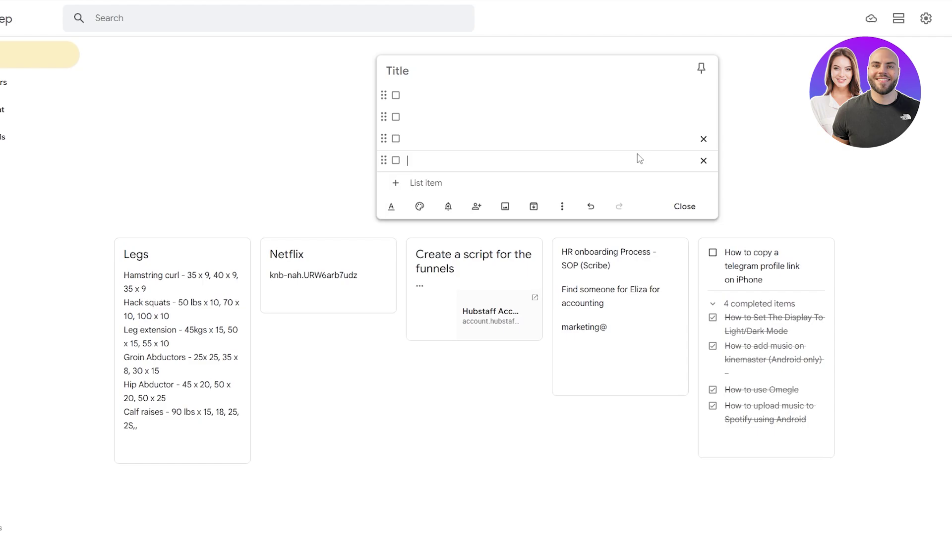
left_click(472, 390)
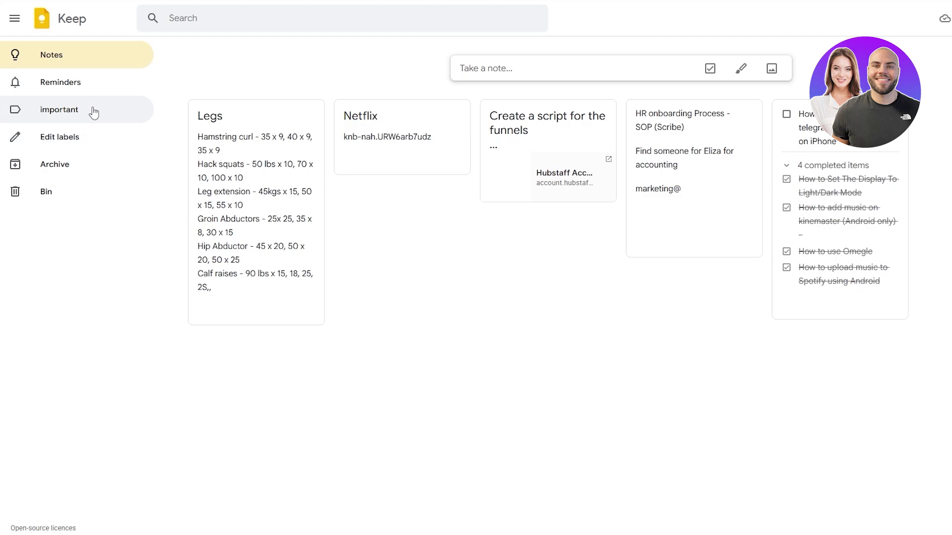
left_click(93, 113)
left_click(81, 87)
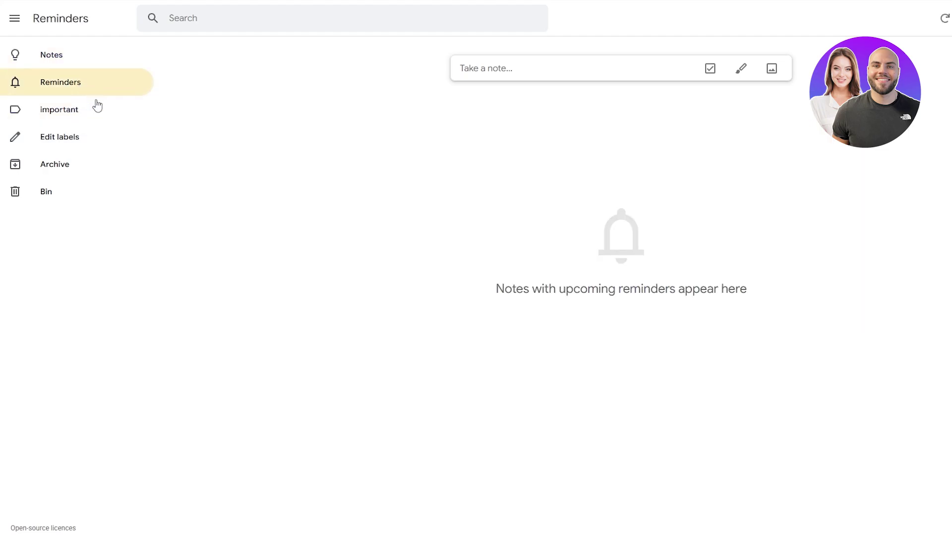
left_click(70, 165)
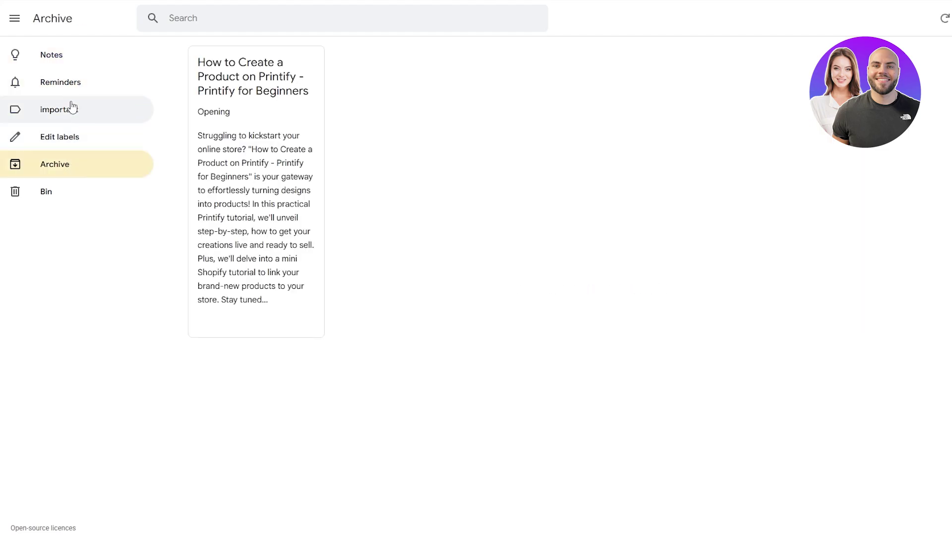
left_click(77, 192)
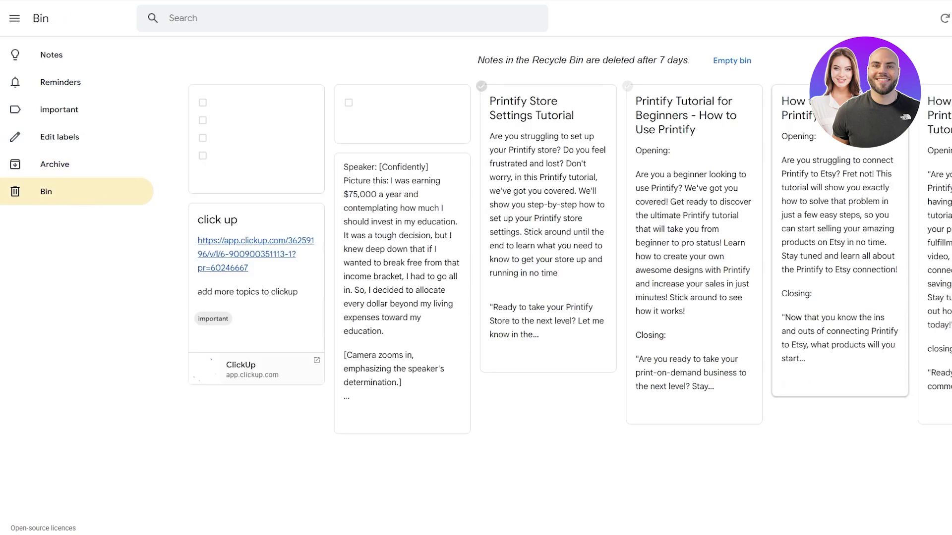
left_click(81, 68)
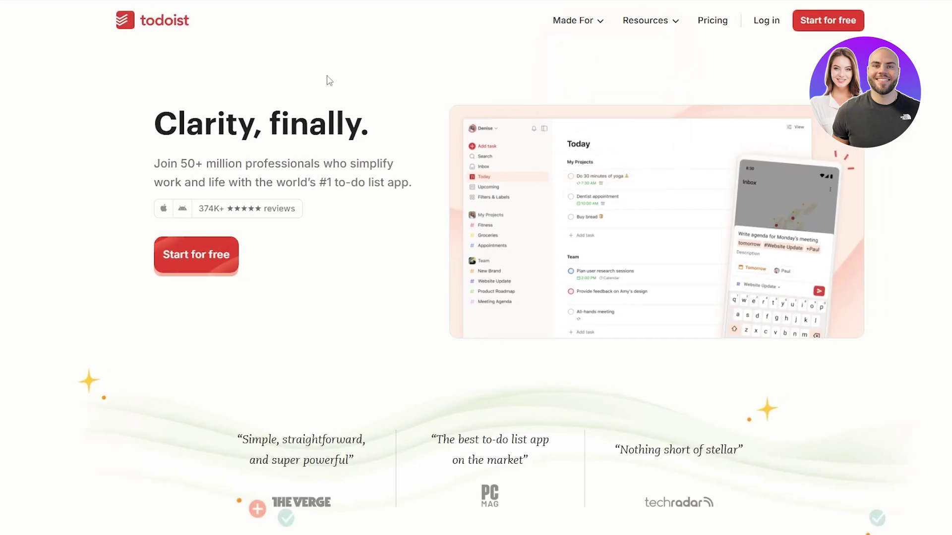
- Sign up to Todoist with Continue with Google, reaching the Today view with seven tasks
scroll(338, 89, "down", 2)
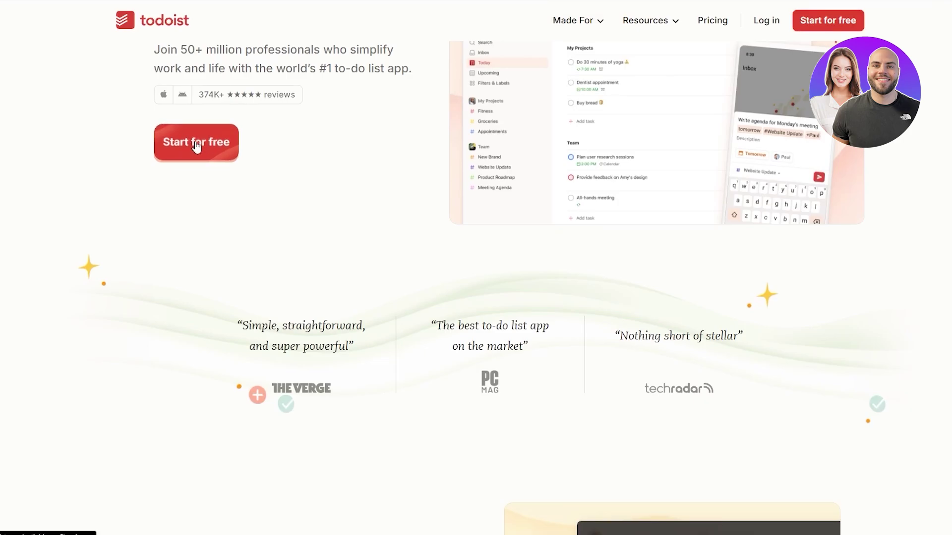
scroll(438, 193, "up", 2)
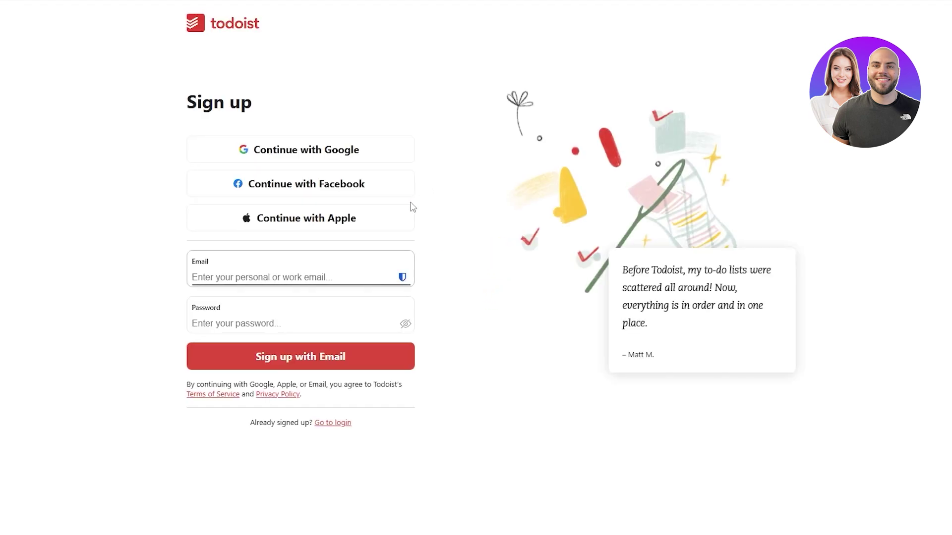
left_click(378, 154)
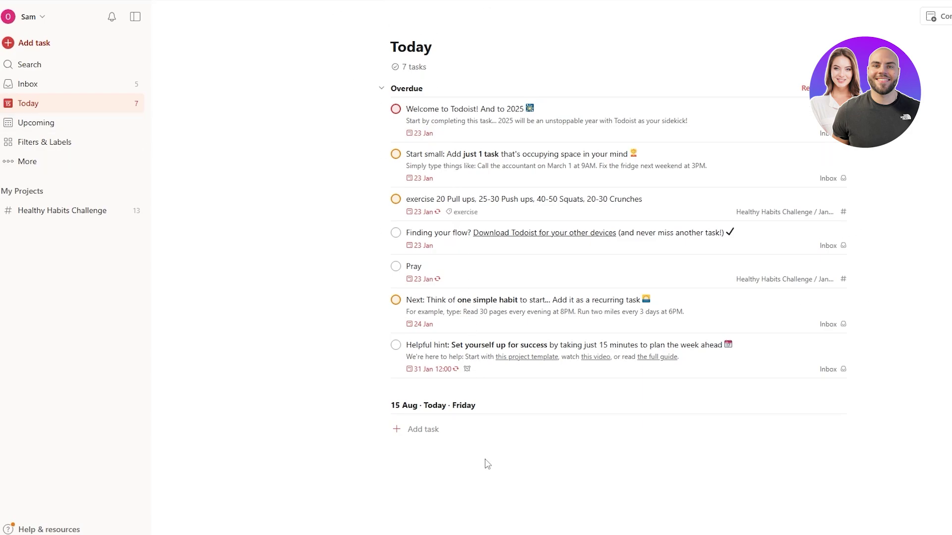
- Collapse the Overdue section, briefly visit Filters & Labels, then return to Today
left_click(380, 89)
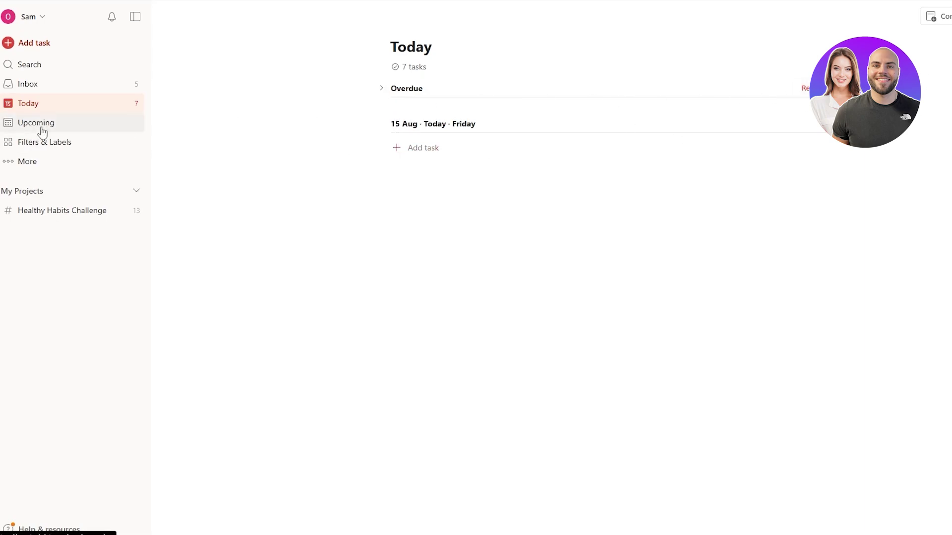
left_click(45, 161)
left_click(46, 151)
left_click(47, 149)
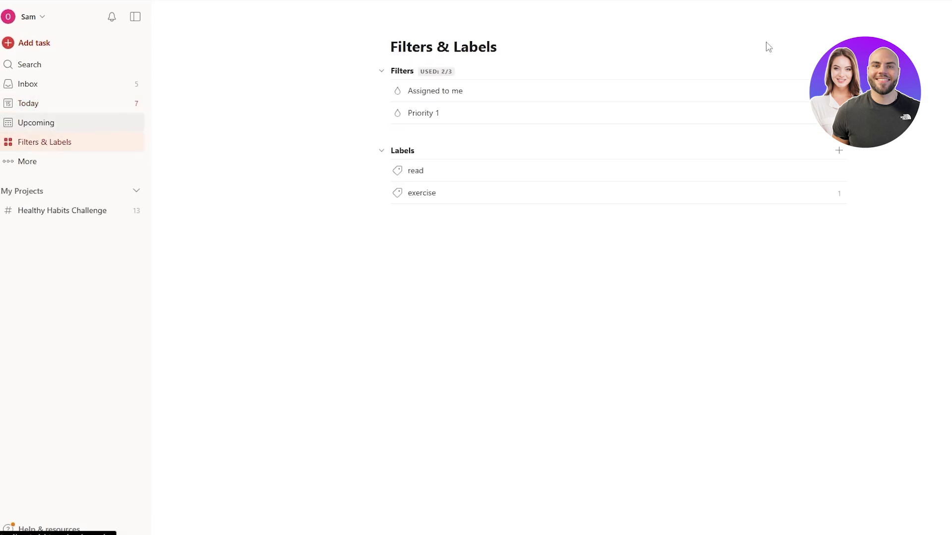
left_click(63, 110)
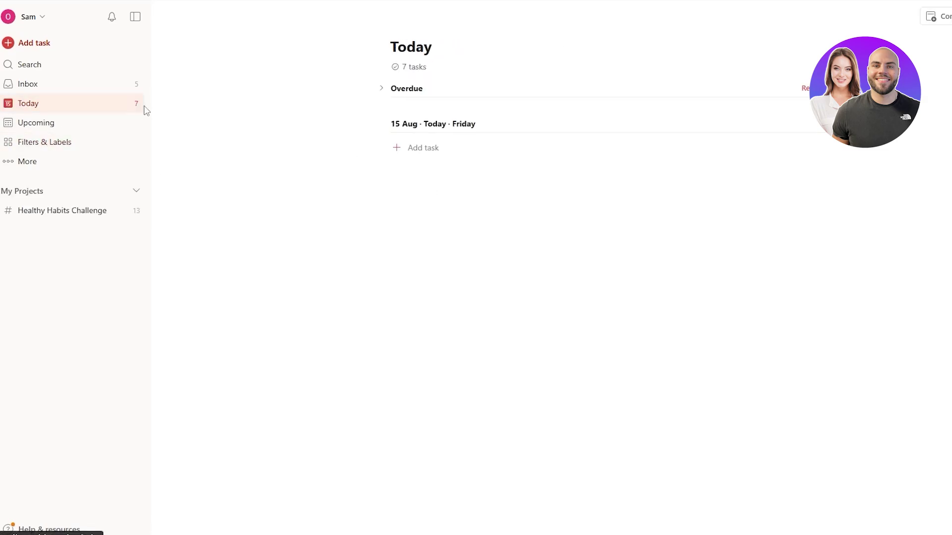
- Start a new task with its due date set to Sunday 17 Aug at 03:00
left_click(402, 149)
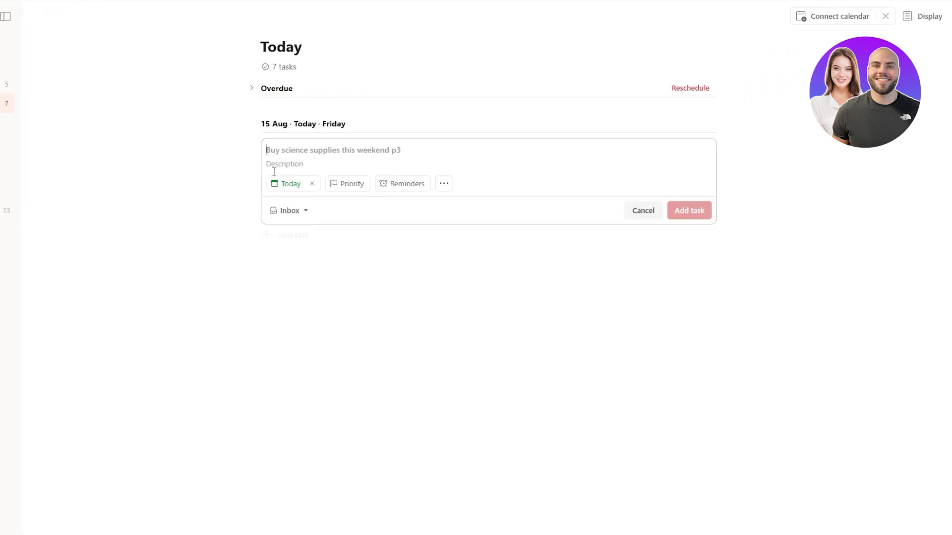
left_click(292, 189)
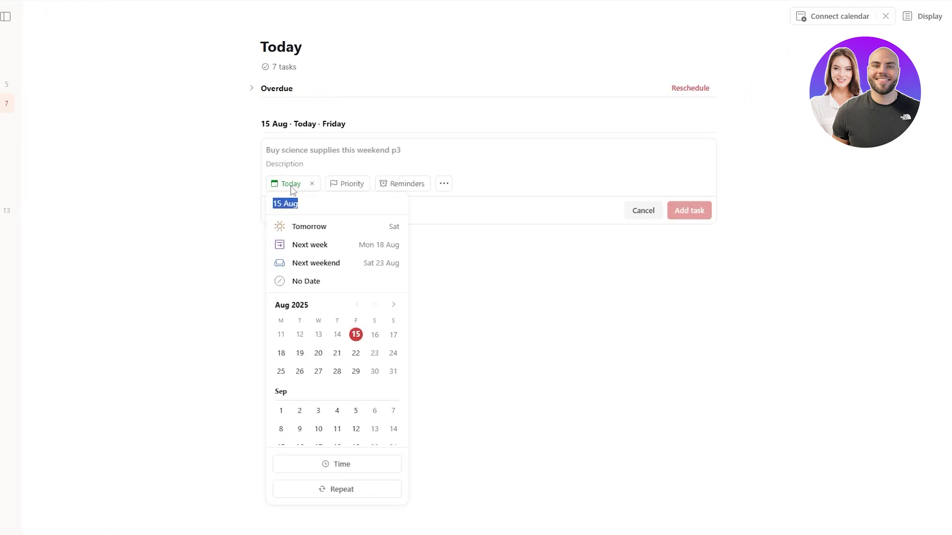
left_click(392, 335)
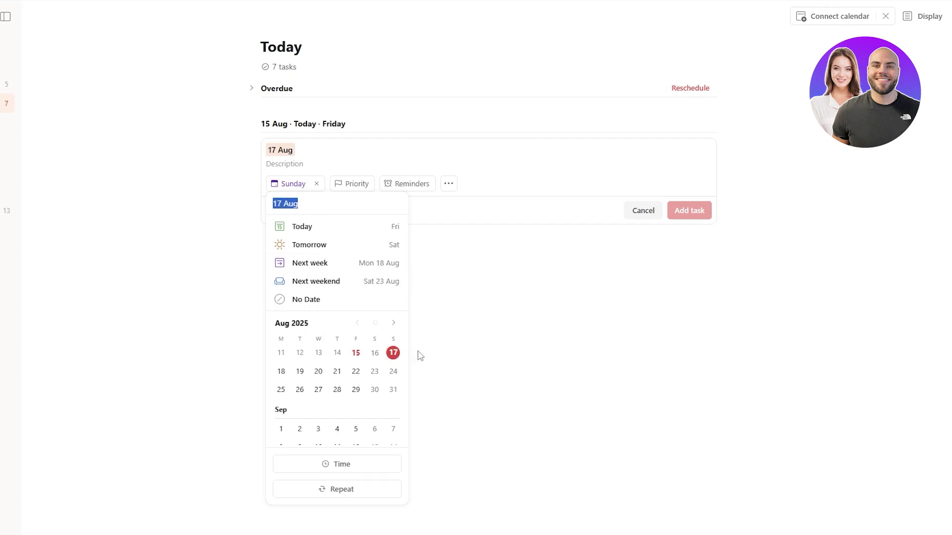
left_click(456, 217)
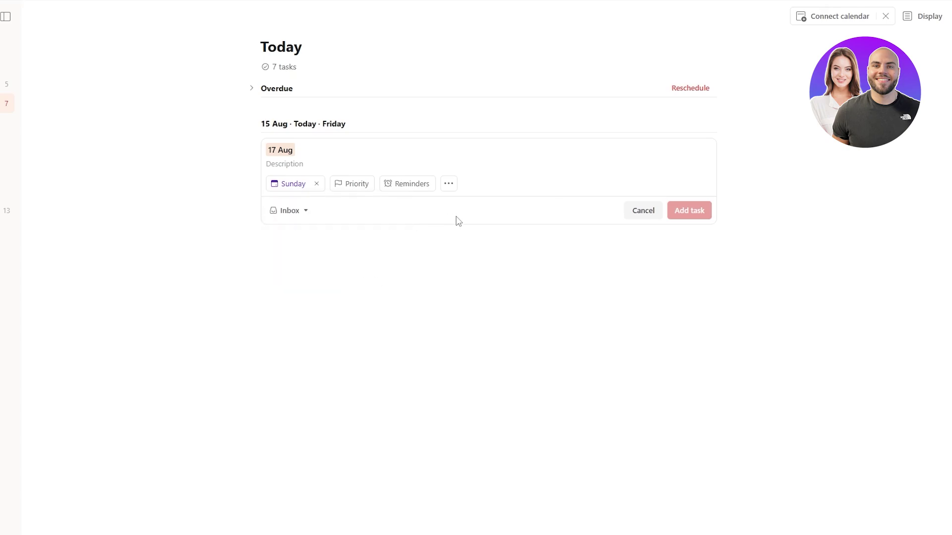
left_click(293, 187)
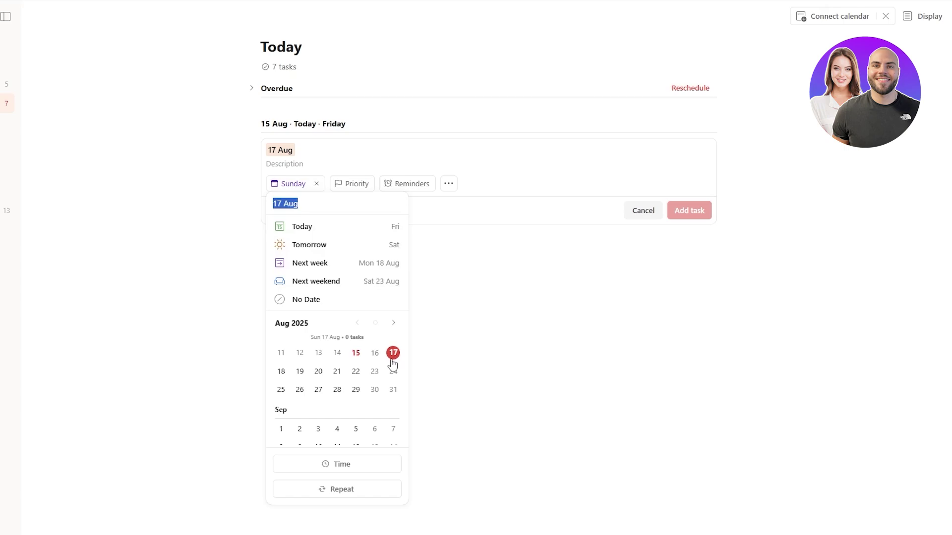
left_click(348, 466)
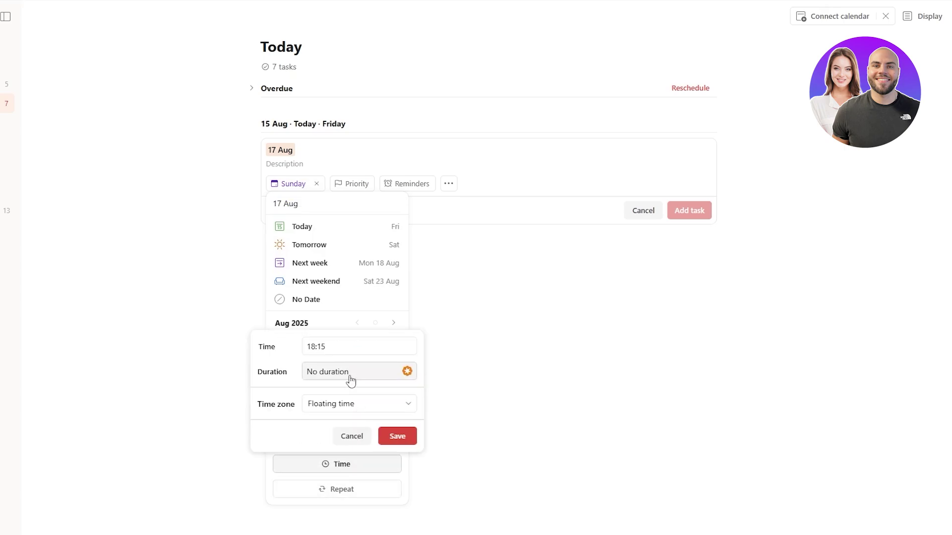
left_click(342, 347)
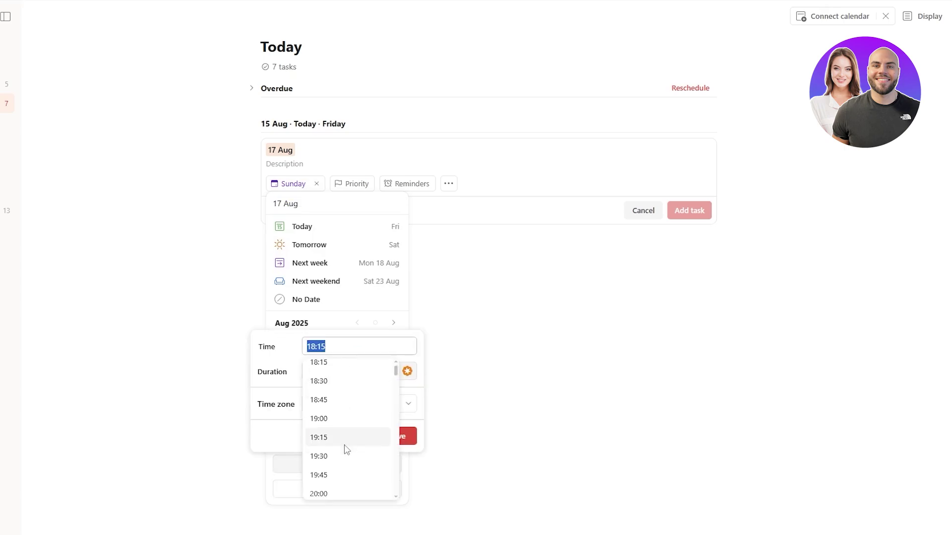
scroll(346, 448, "down", 8)
scroll(346, 451, "down", 3)
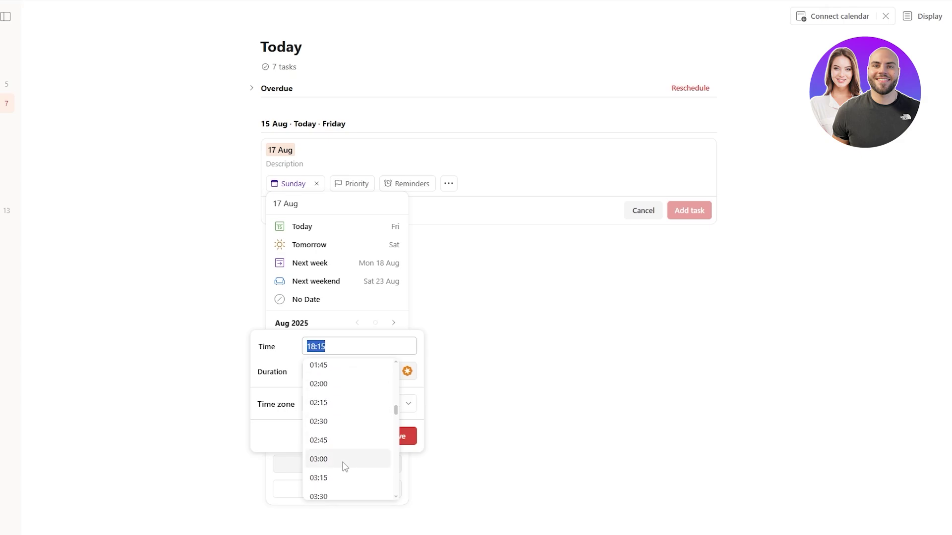
left_click(345, 463)
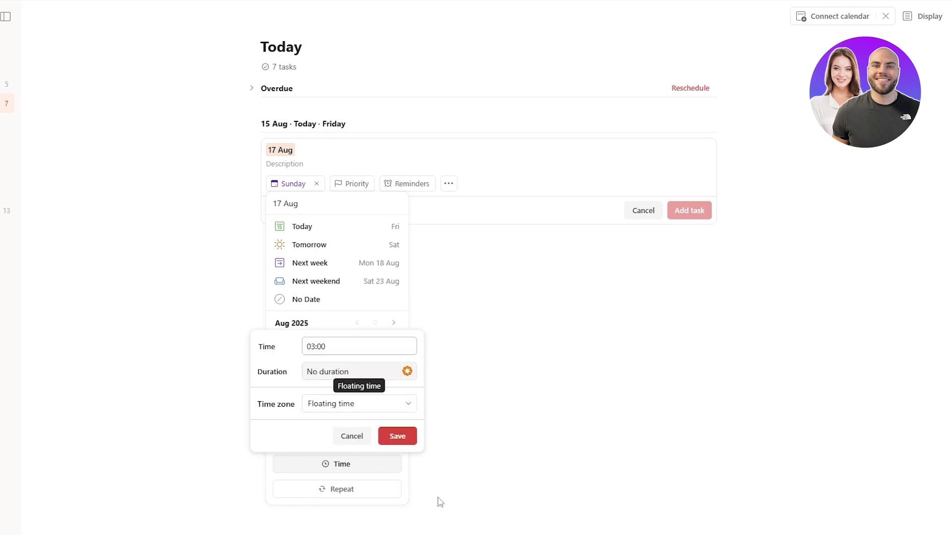
left_click(397, 436)
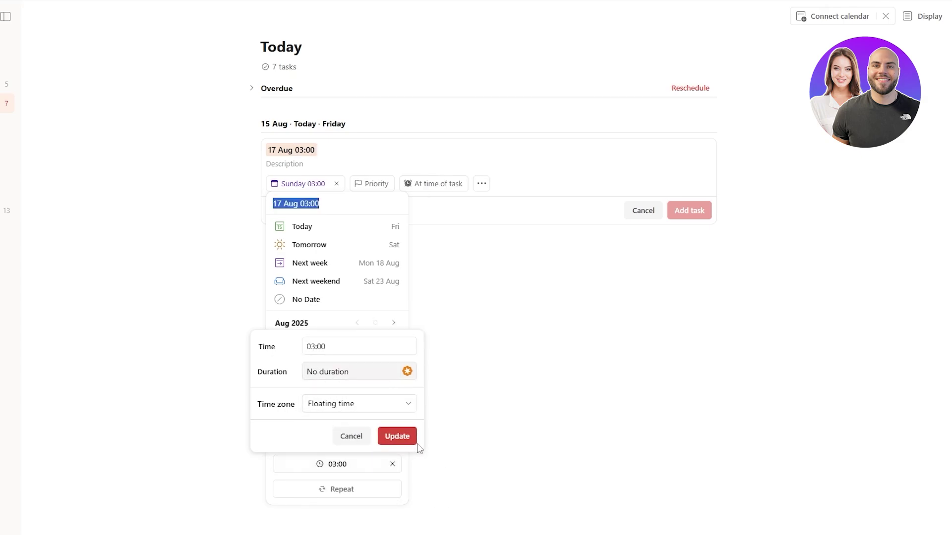
left_click(506, 267)
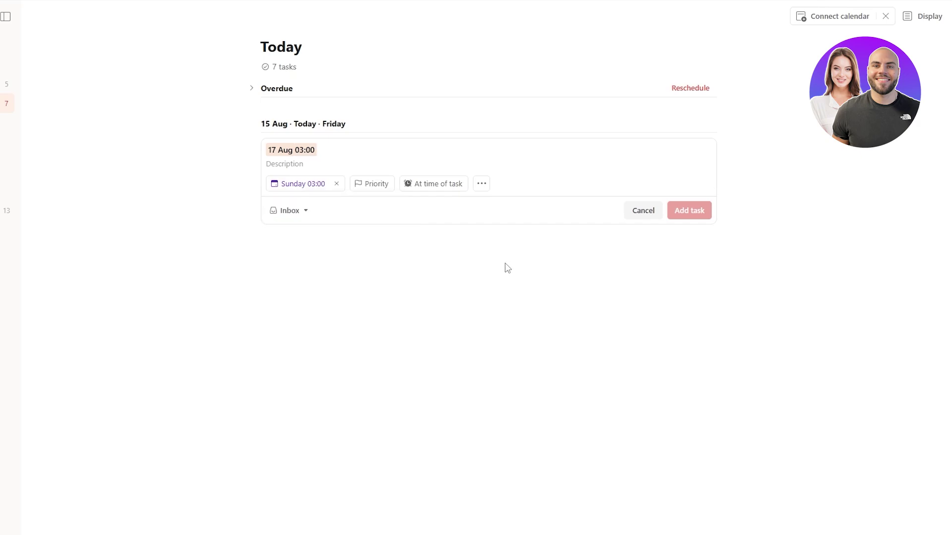
- Keep Priority 4, title the task 'UFC 319' and add it to the Inbox
left_click(385, 185)
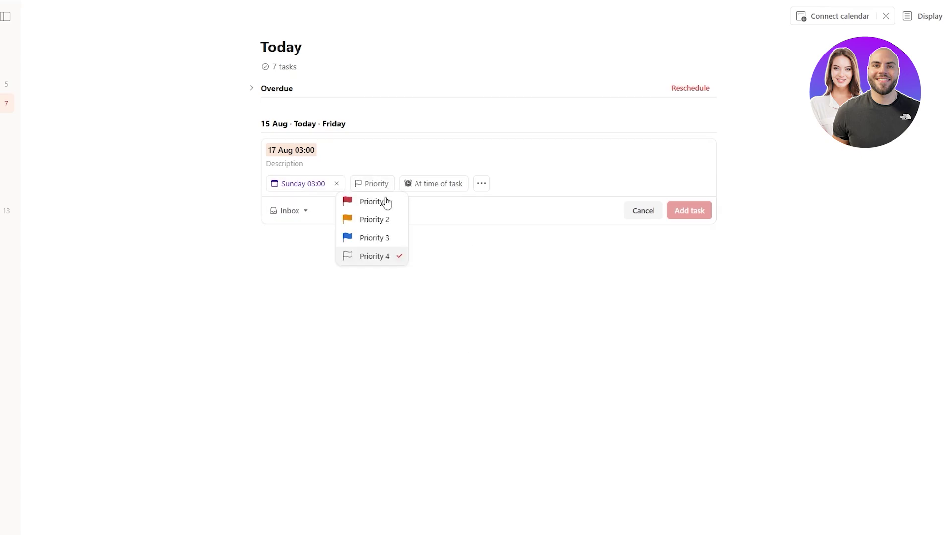
left_click(389, 258)
left_click(420, 185)
left_click(519, 332)
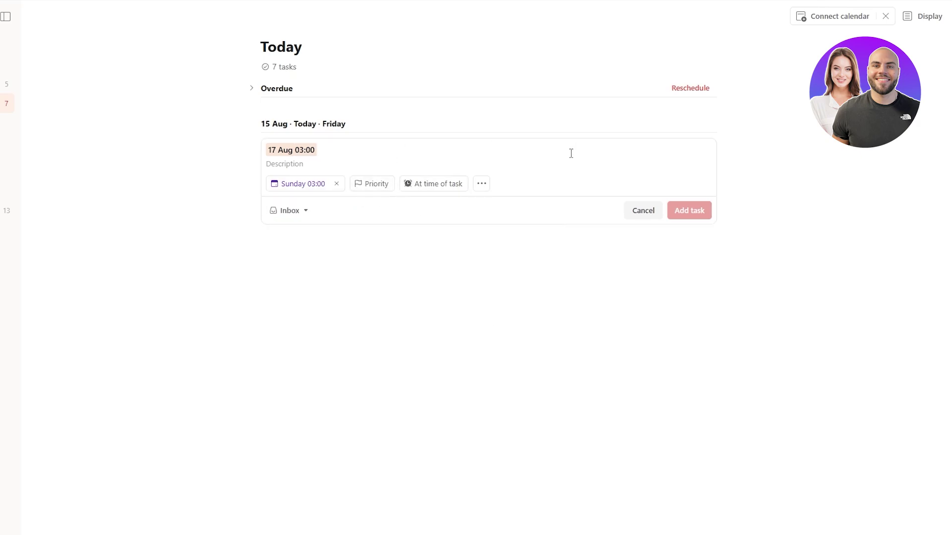
left_click(317, 162)
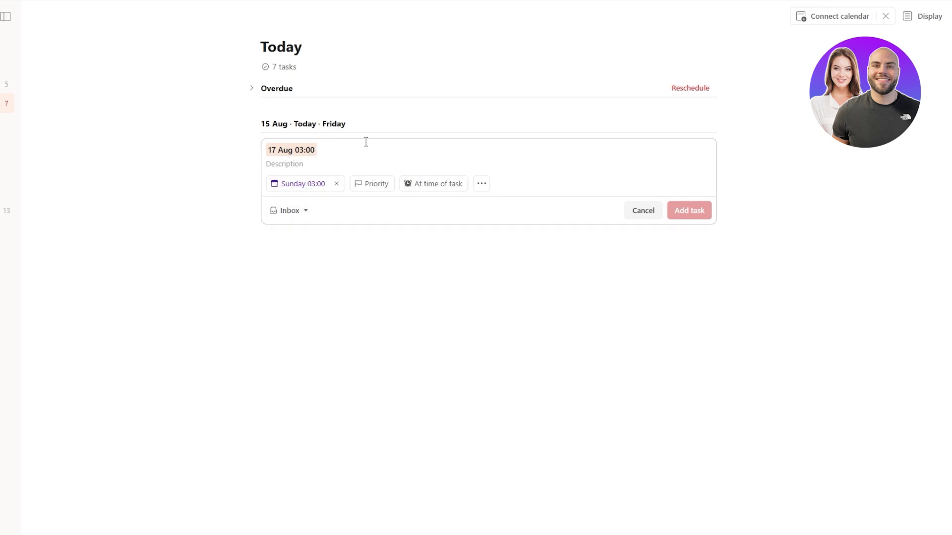
type("UFC 319")
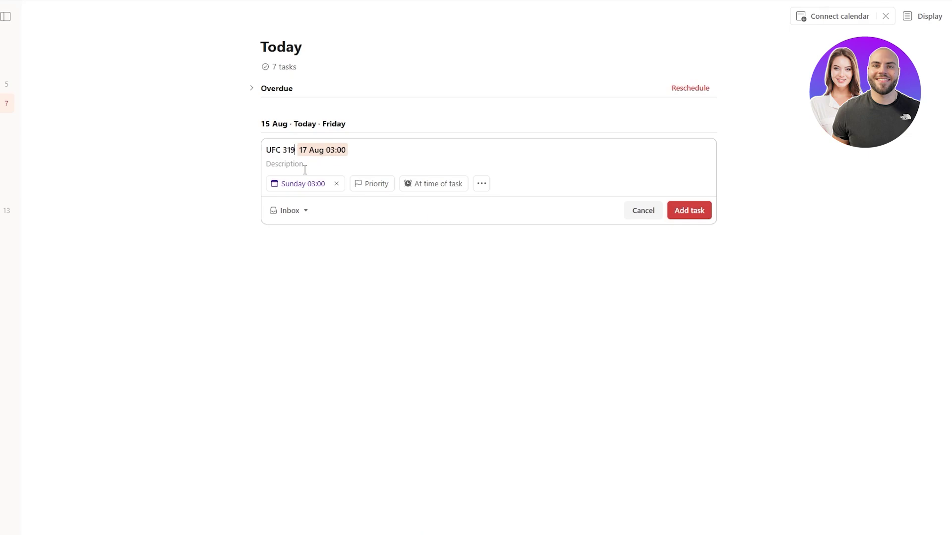
left_click(689, 212)
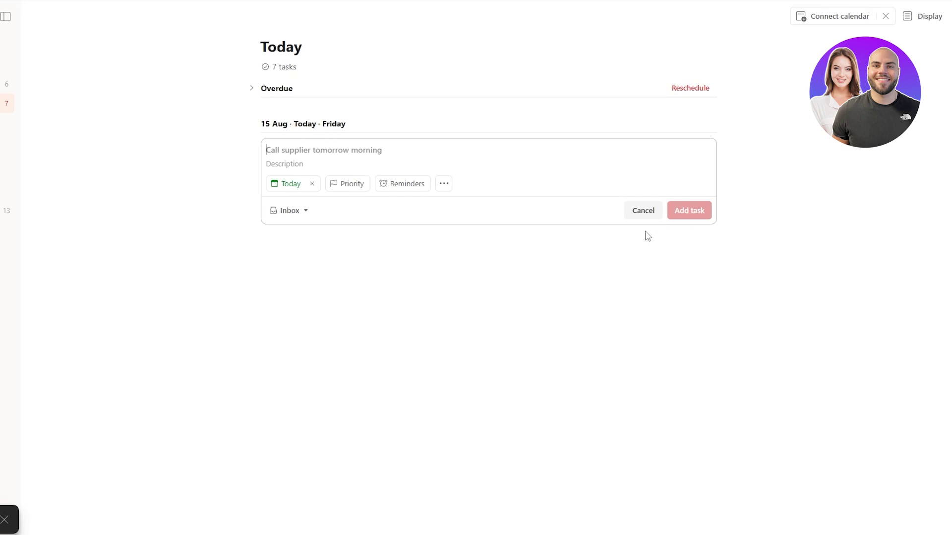
left_click(221, 154)
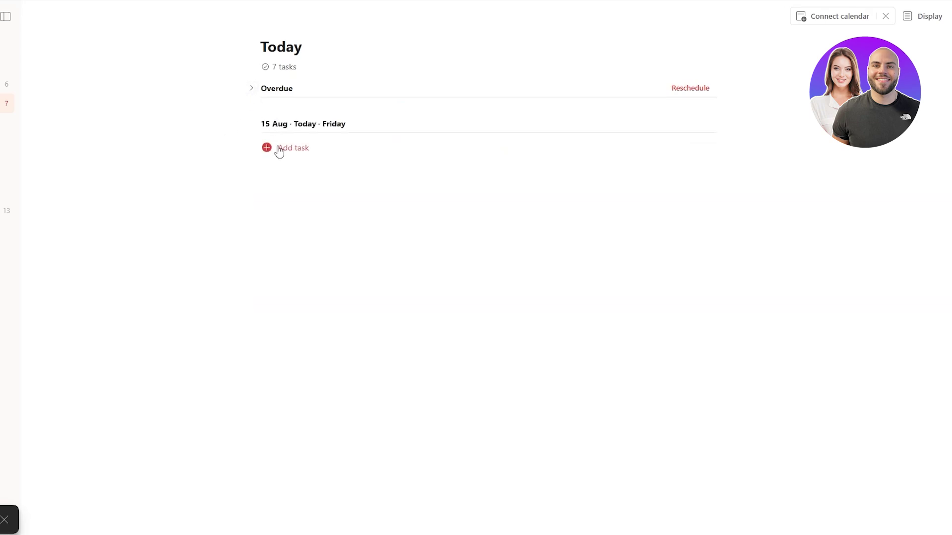
- Glance at Upcoming with G U, then return to Today with G T and start a task
key("g")
key("u")
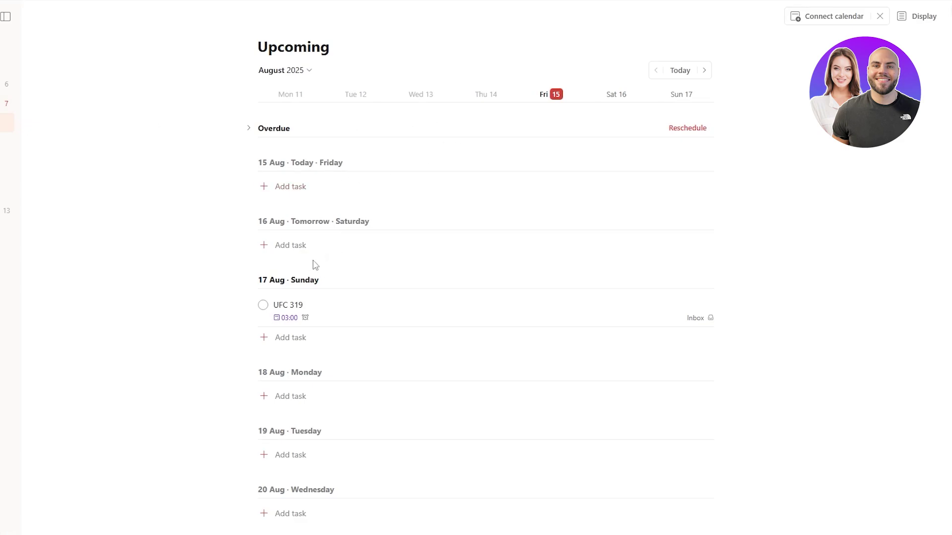
scroll(300, 347, "down", 1)
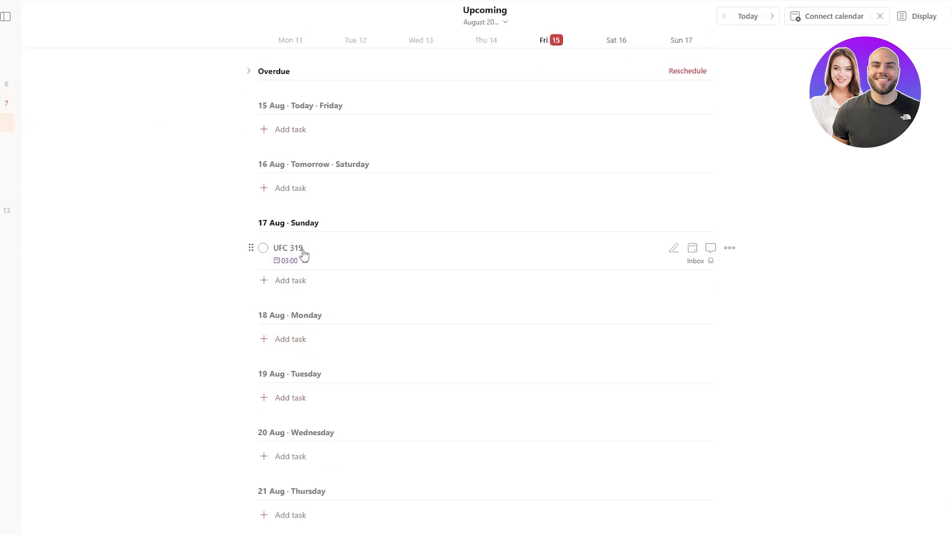
scroll(304, 255, "up", 1)
key("g")
key("t")
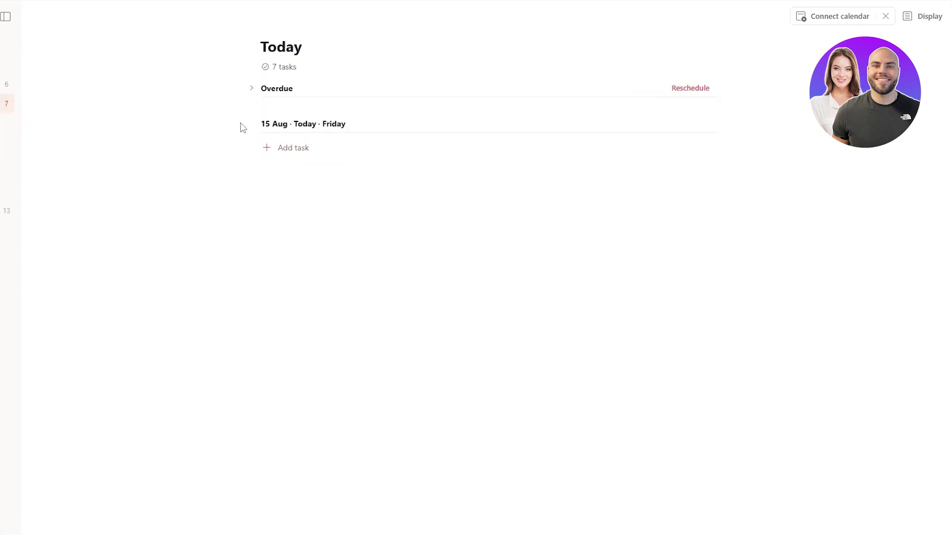
left_click(307, 154)
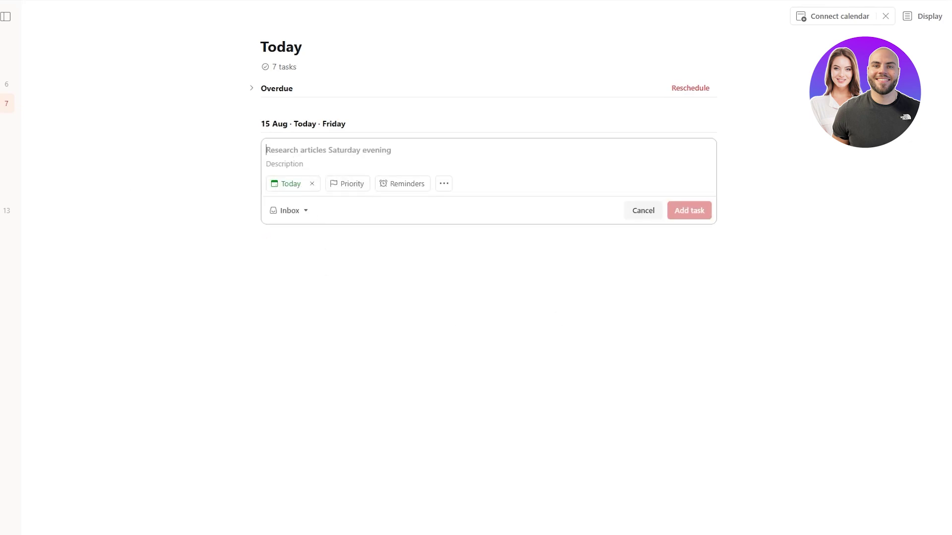
- Reopen Upcoming and toggle Overdue to see UFC 319 under Sunday 17 Aug at 03:00
key("g")
key("u")
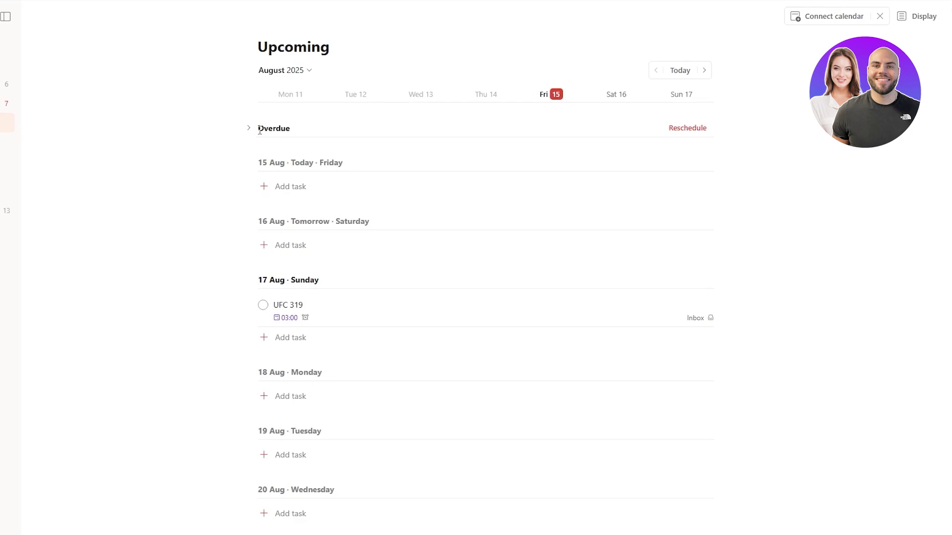
left_click(248, 130)
left_click(250, 128)
scroll(349, 297, "down", 3)
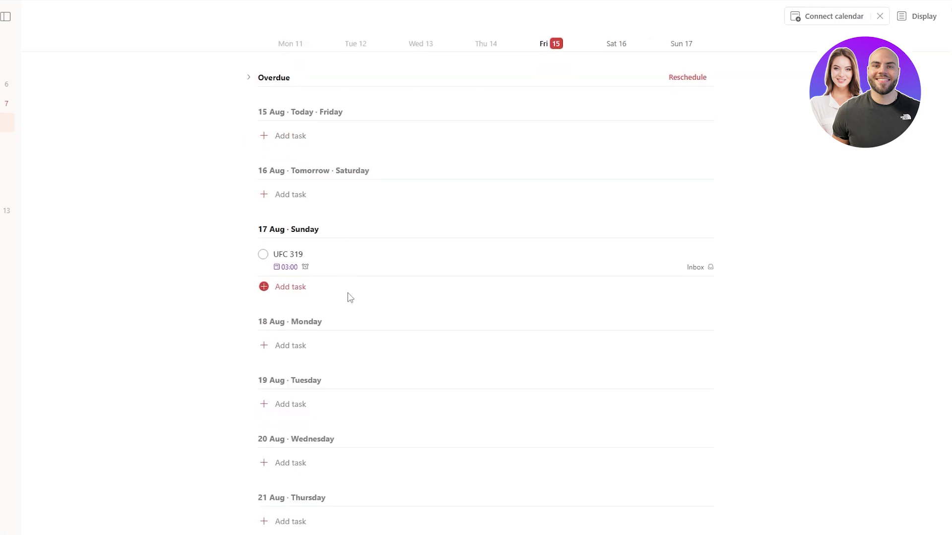
scroll(365, 201, "up", 3)
mouse_move(826, 22)
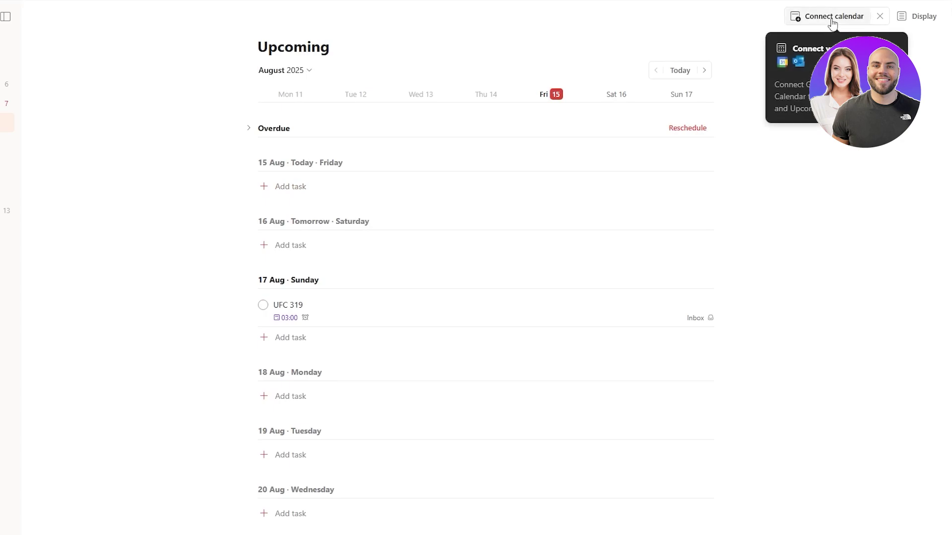